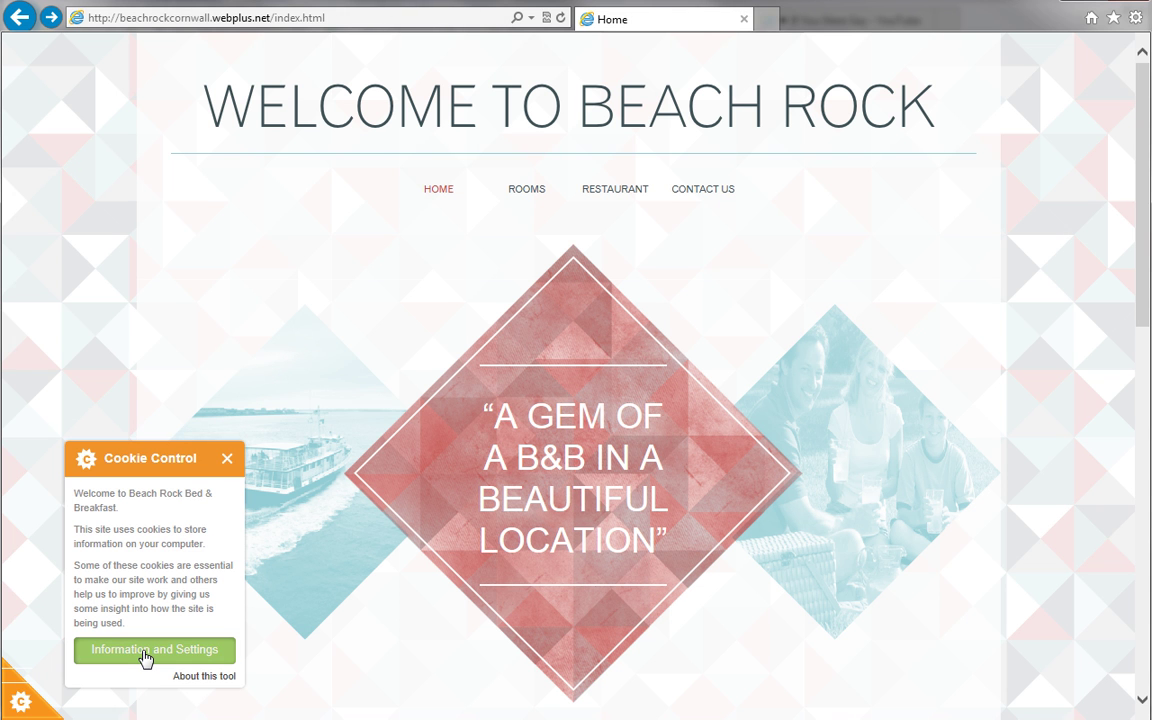
Expand and collapse the Beach Rock cookie notice's details, then close the Cookie Control panel.
click(146, 655)
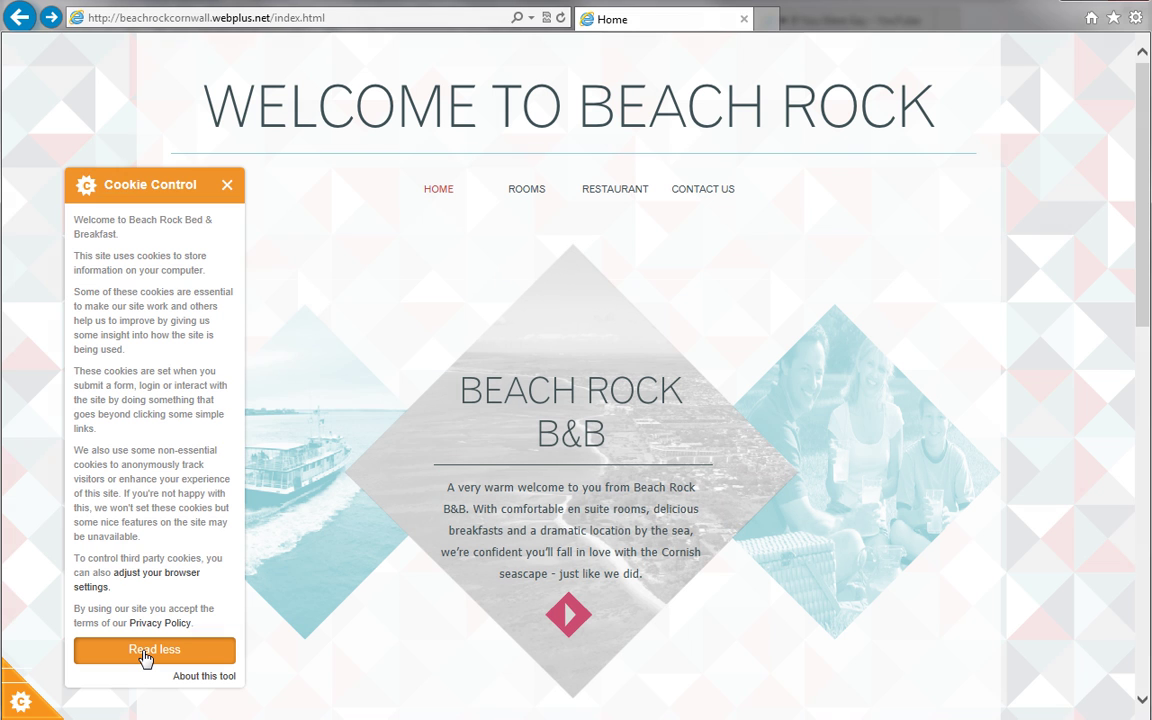
click(146, 652)
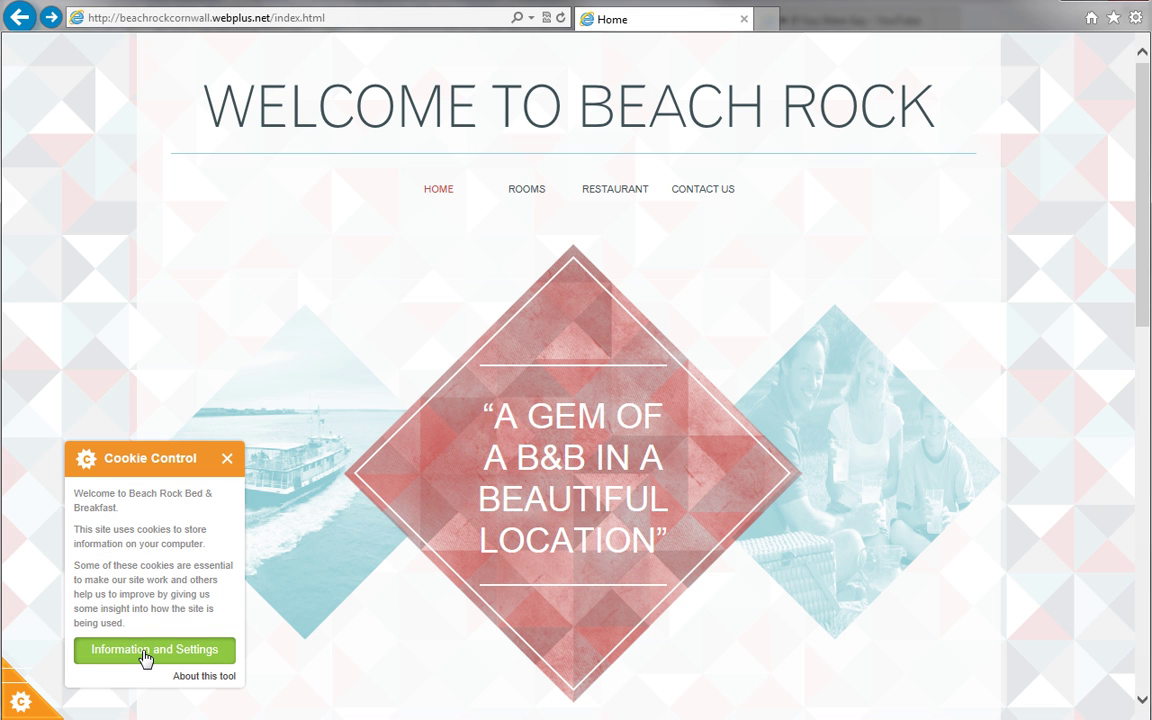
click(227, 459)
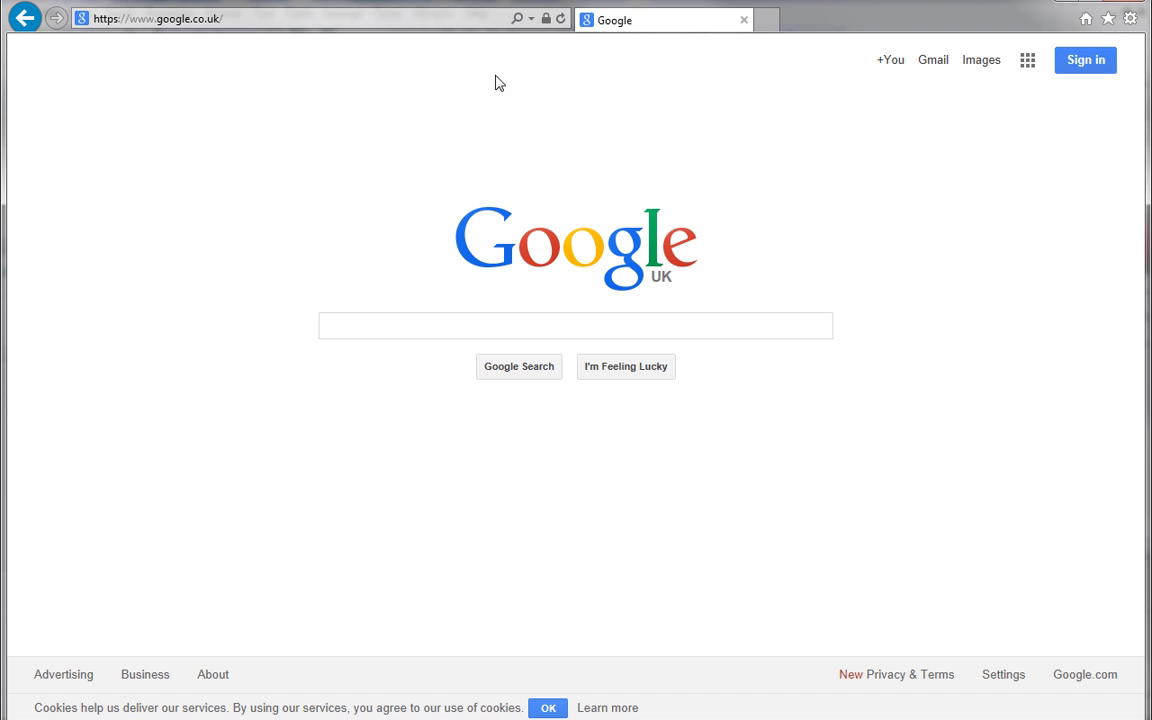
click(444, 20)
text(http)
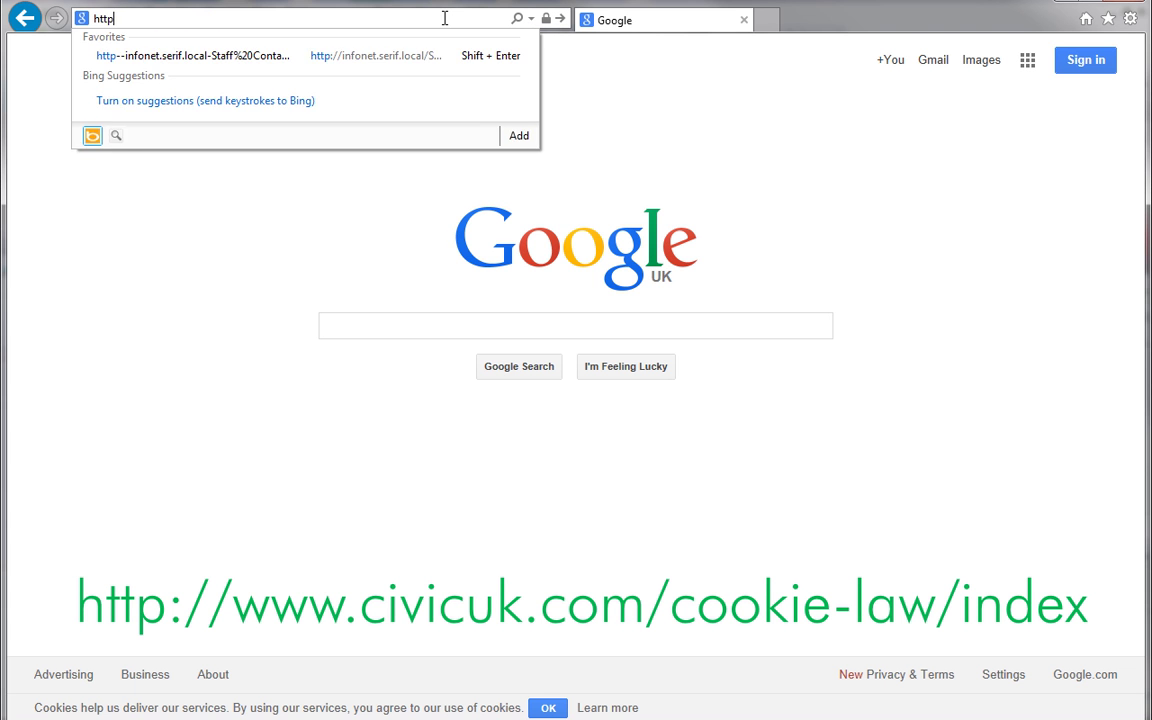
text(://www.civicuk.com/cookie-law/index)
key(Return)
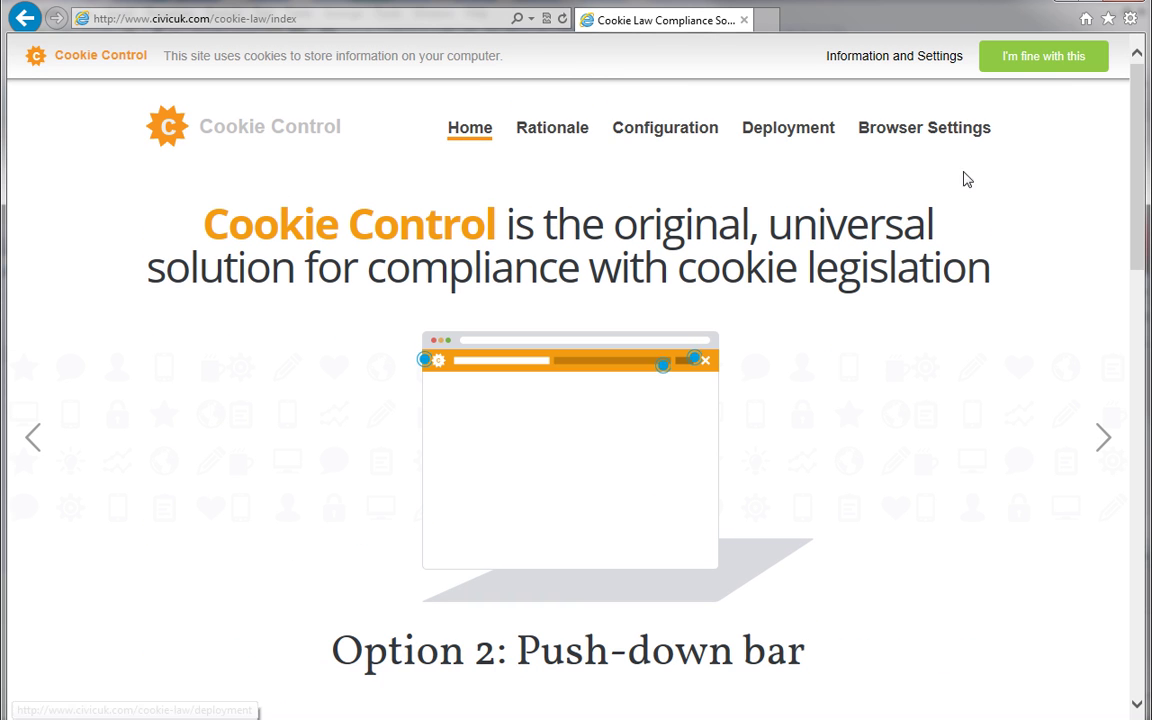
Follow 'Grab your code!' down to the Cookie Control licence plans list.
drag(1134, 193, 1134, 458)
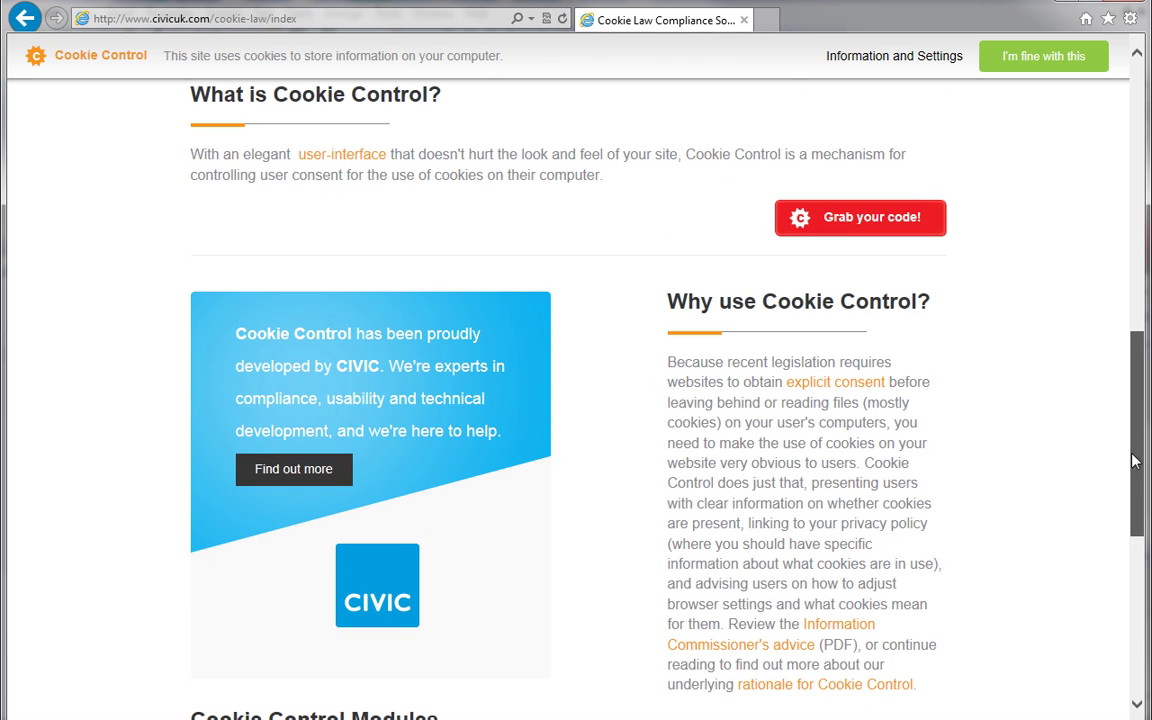
click(828, 224)
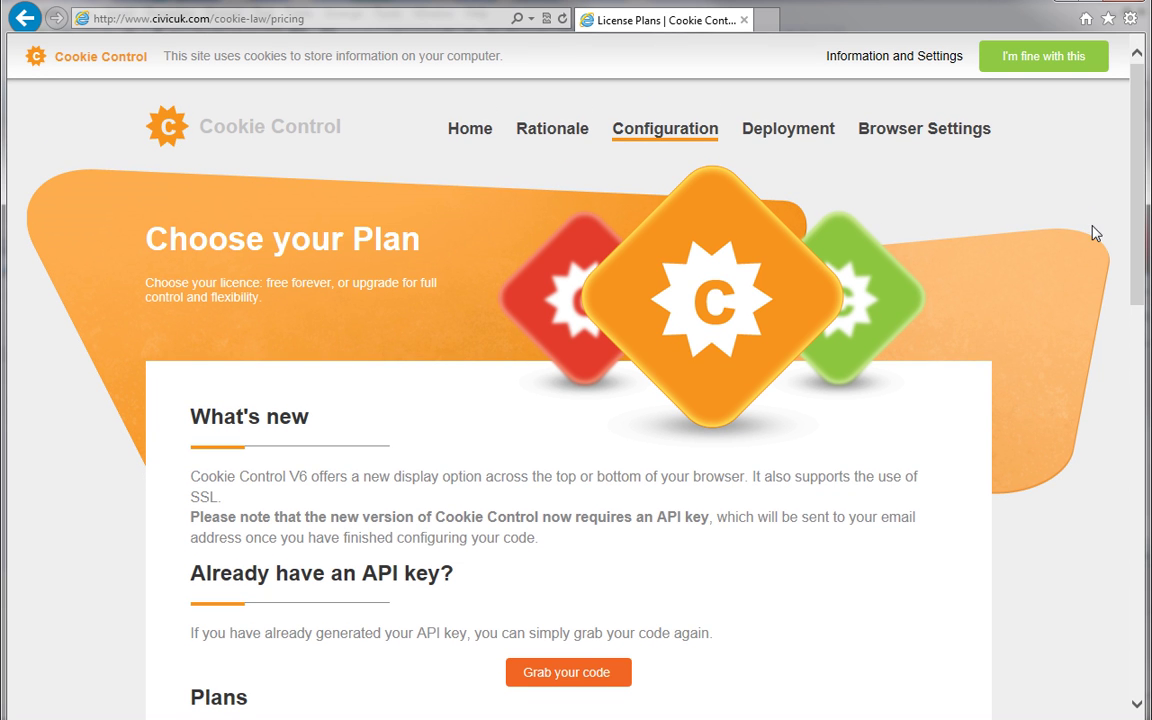
drag(1135, 231, 1140, 443)
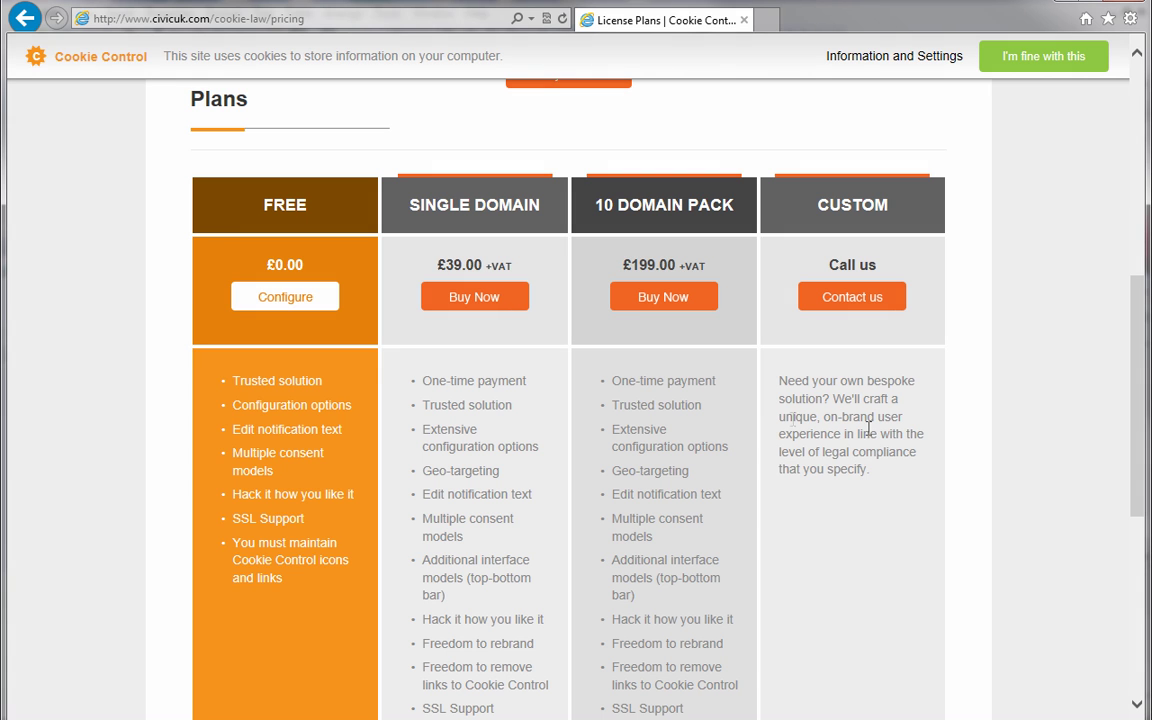
click(327, 309)
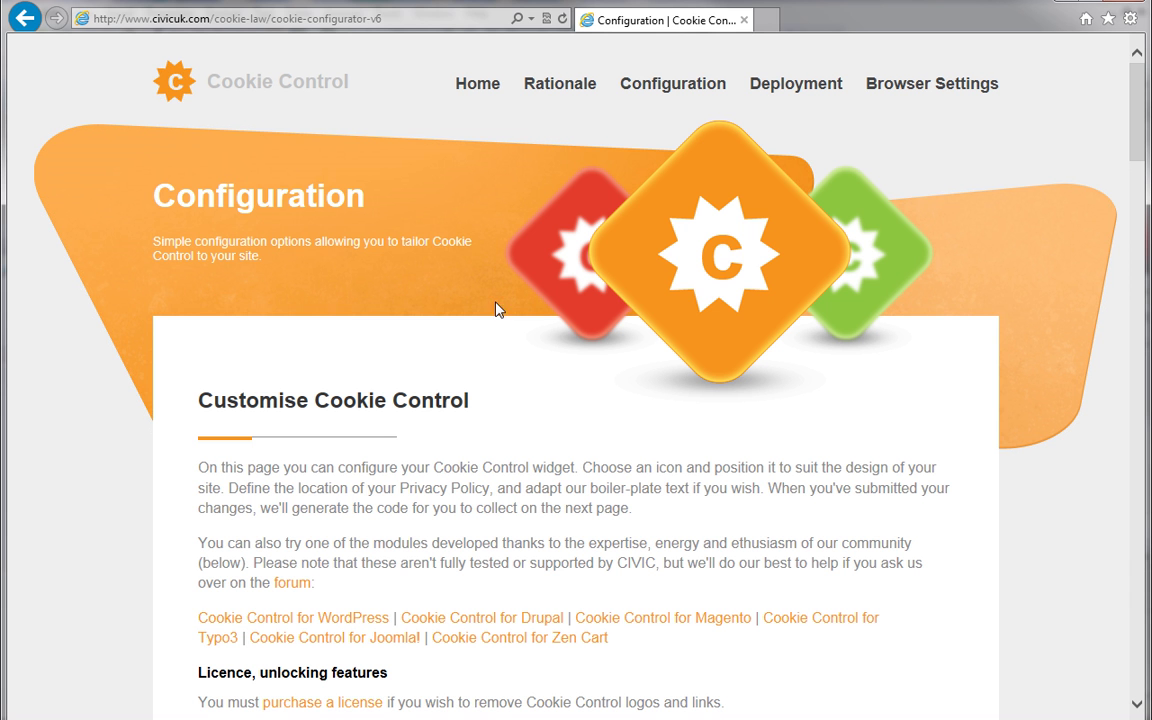
drag(1134, 147, 1124, 255)
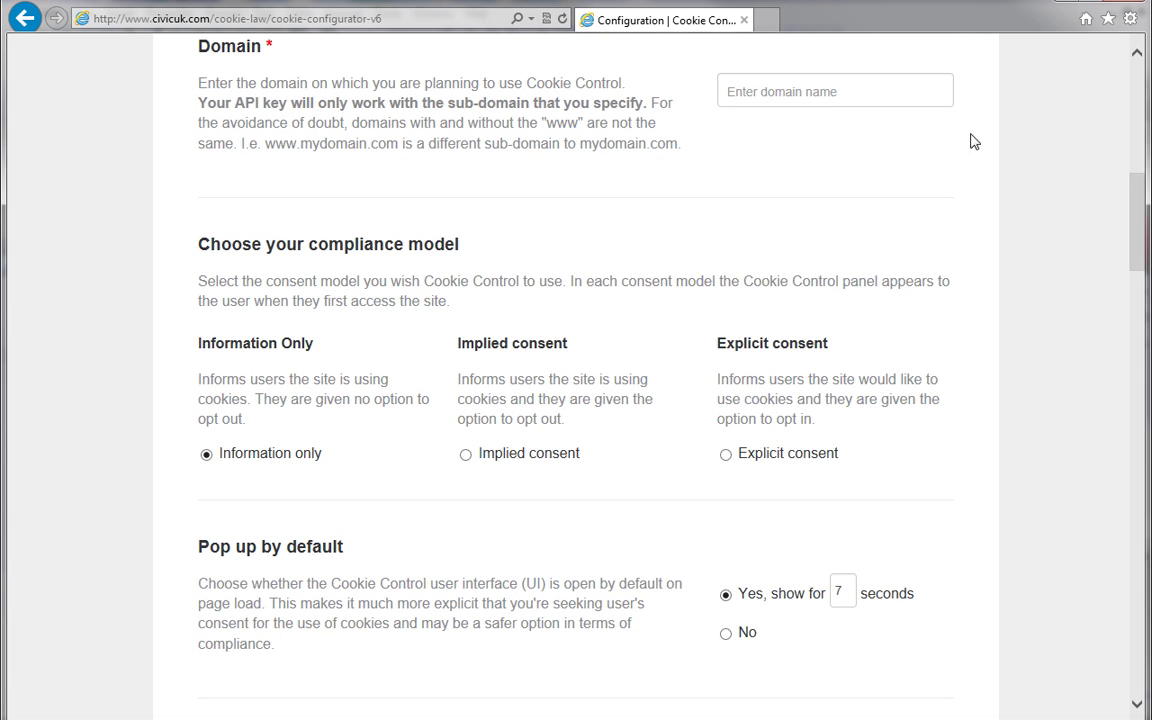
click(935, 90)
text(http://beachrockcorn)
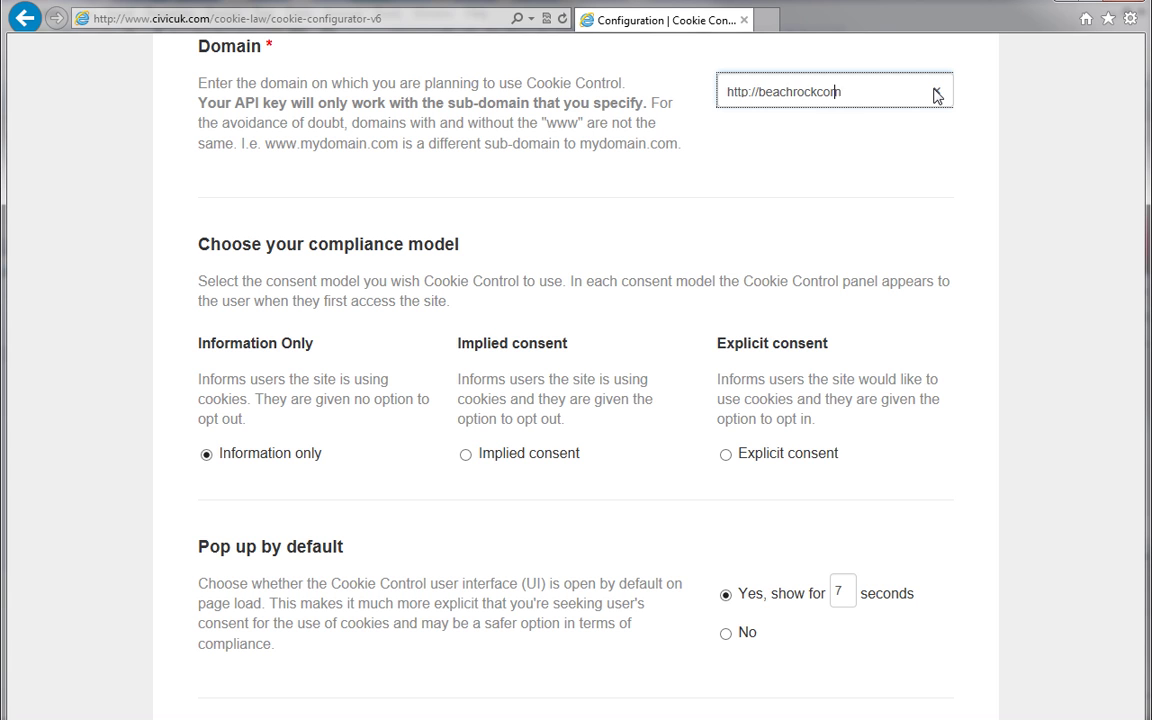
text(wall.webplus.net)
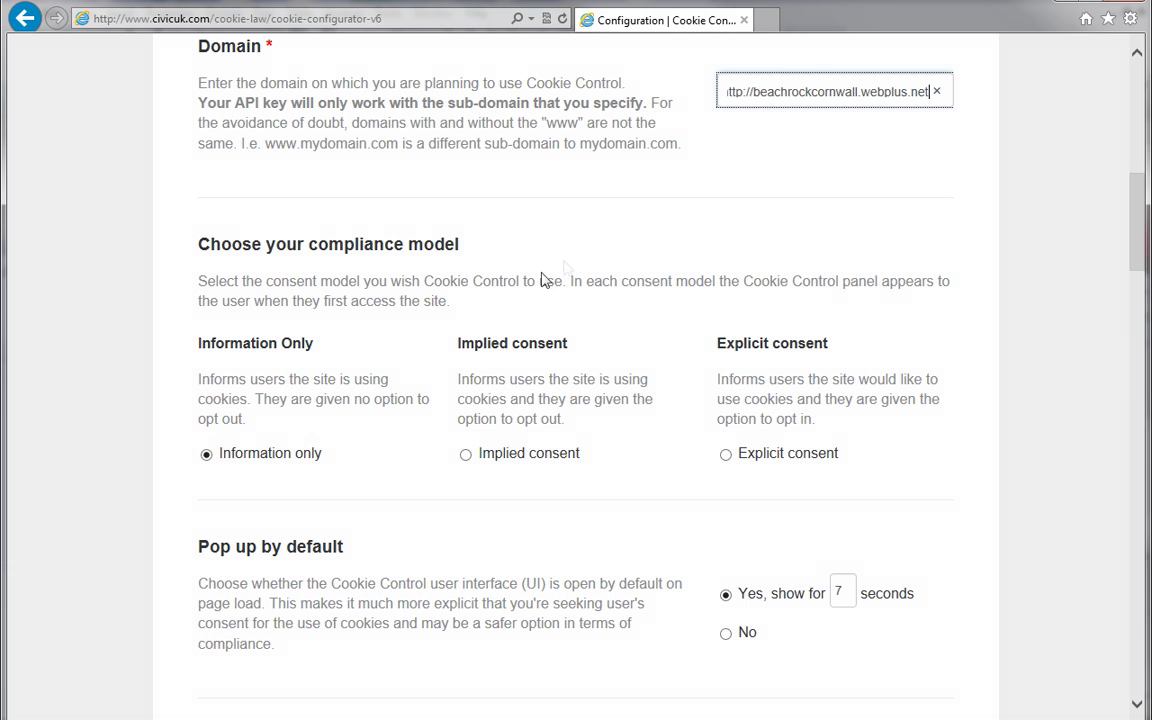
Choose Information only consent and show the pop-up for 10 seconds.
click(207, 455)
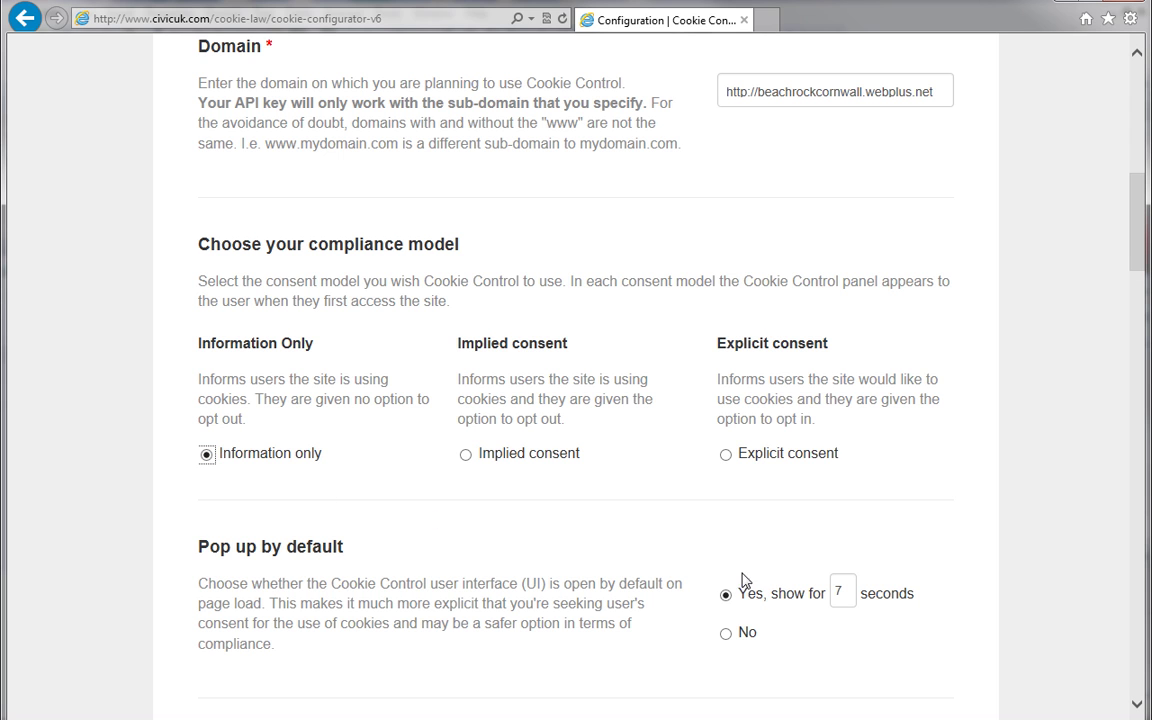
click(838, 593)
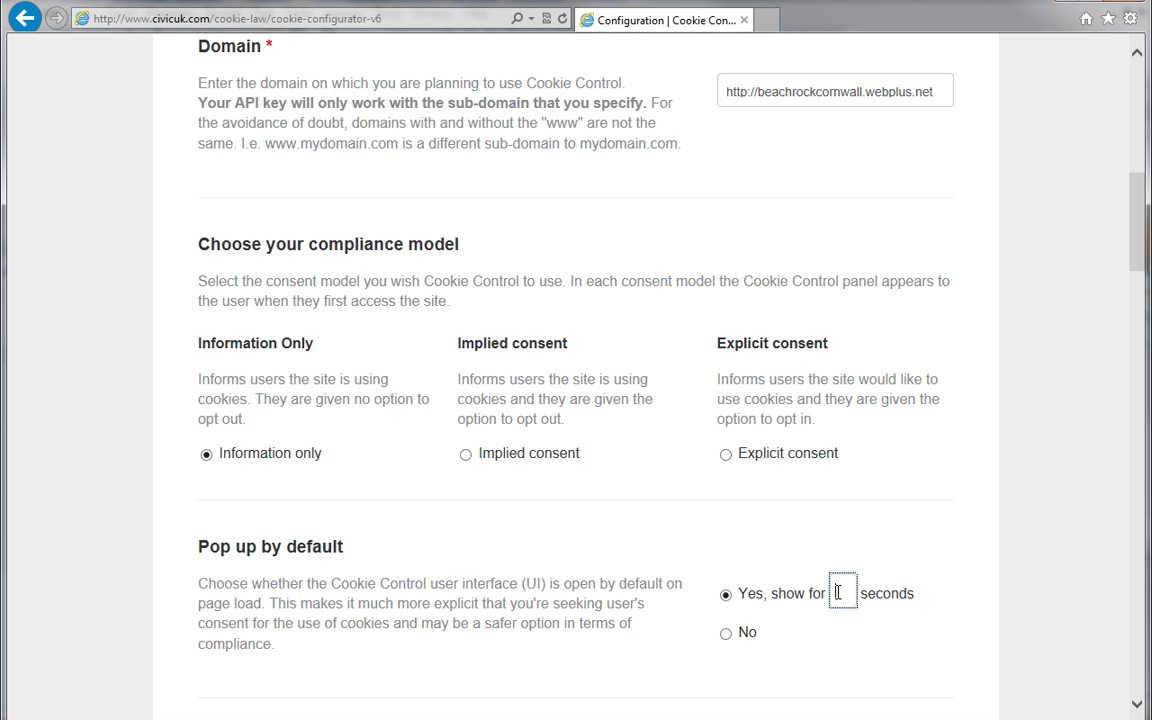
text(10)
drag(1140, 257, 1130, 357)
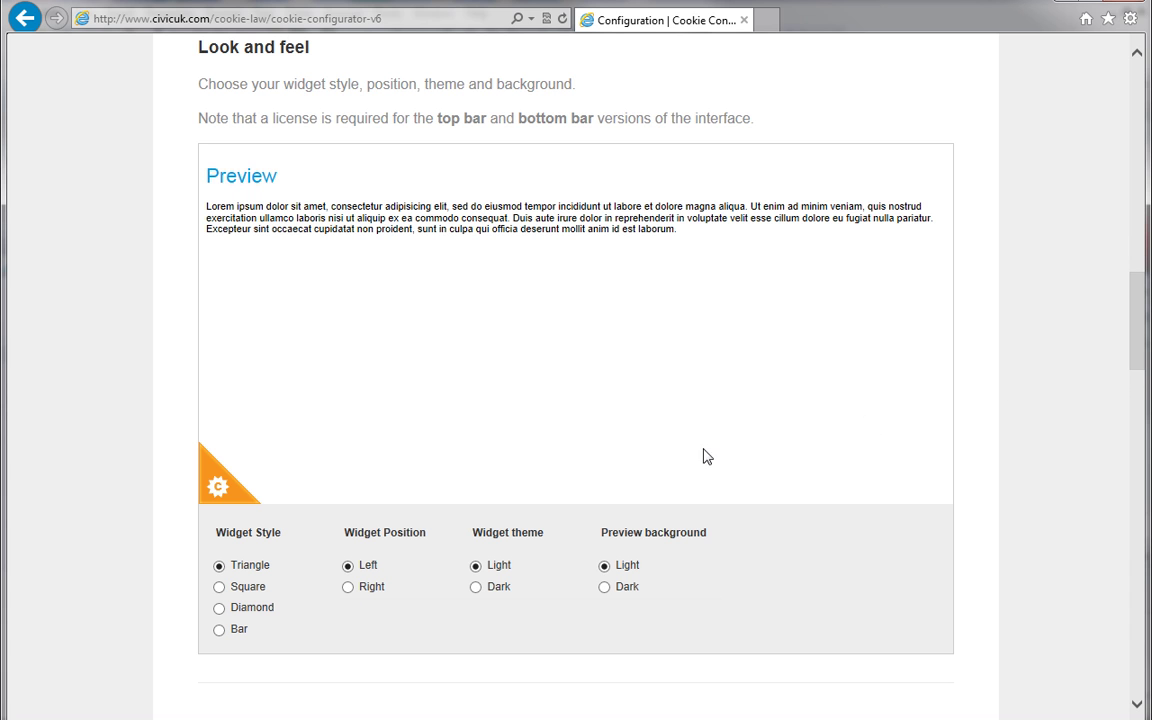
click(220, 591)
click(219, 607)
click(226, 485)
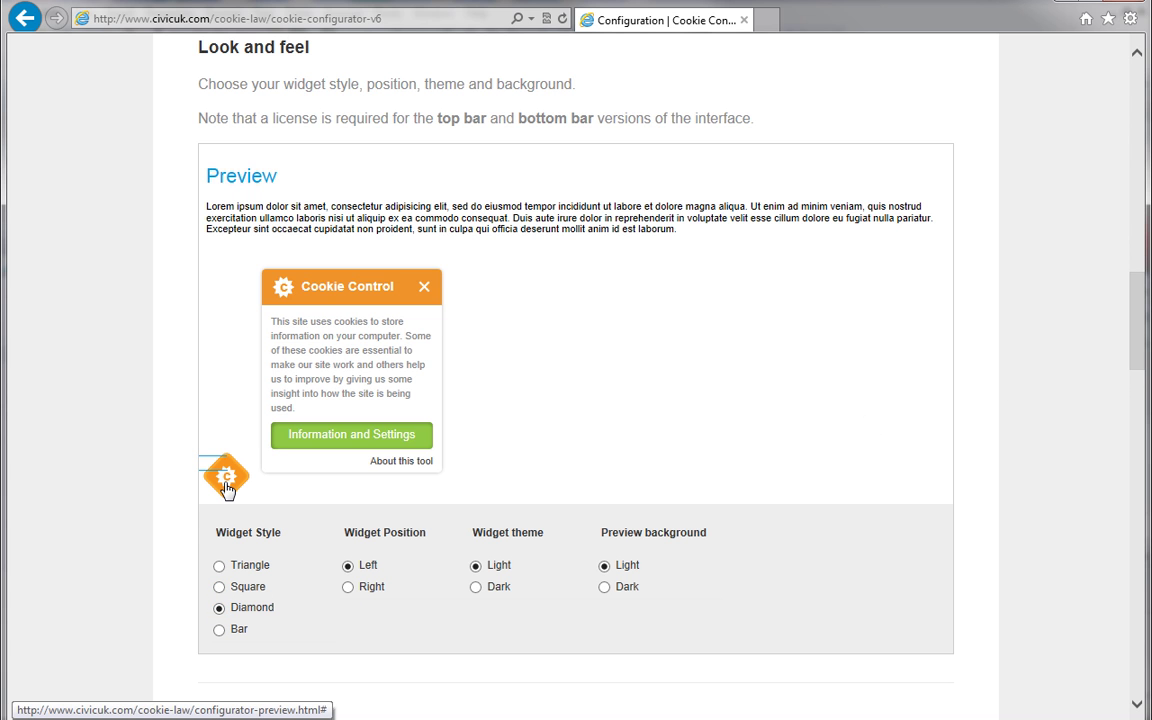
click(348, 587)
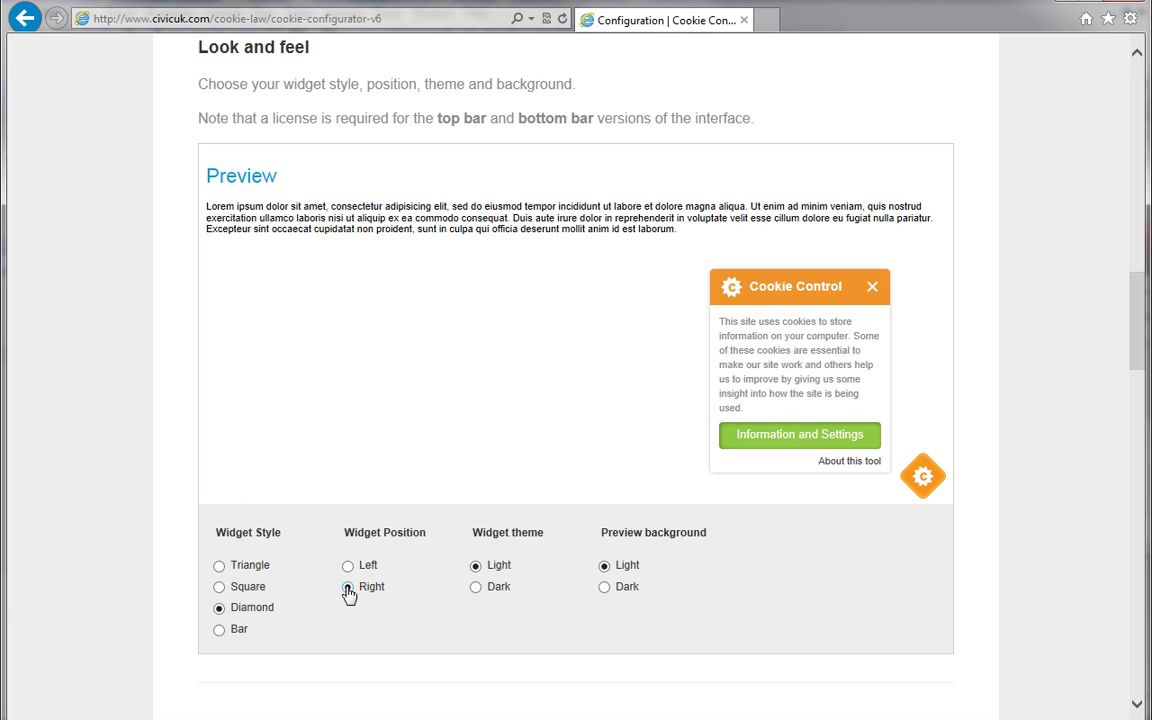
click(348, 566)
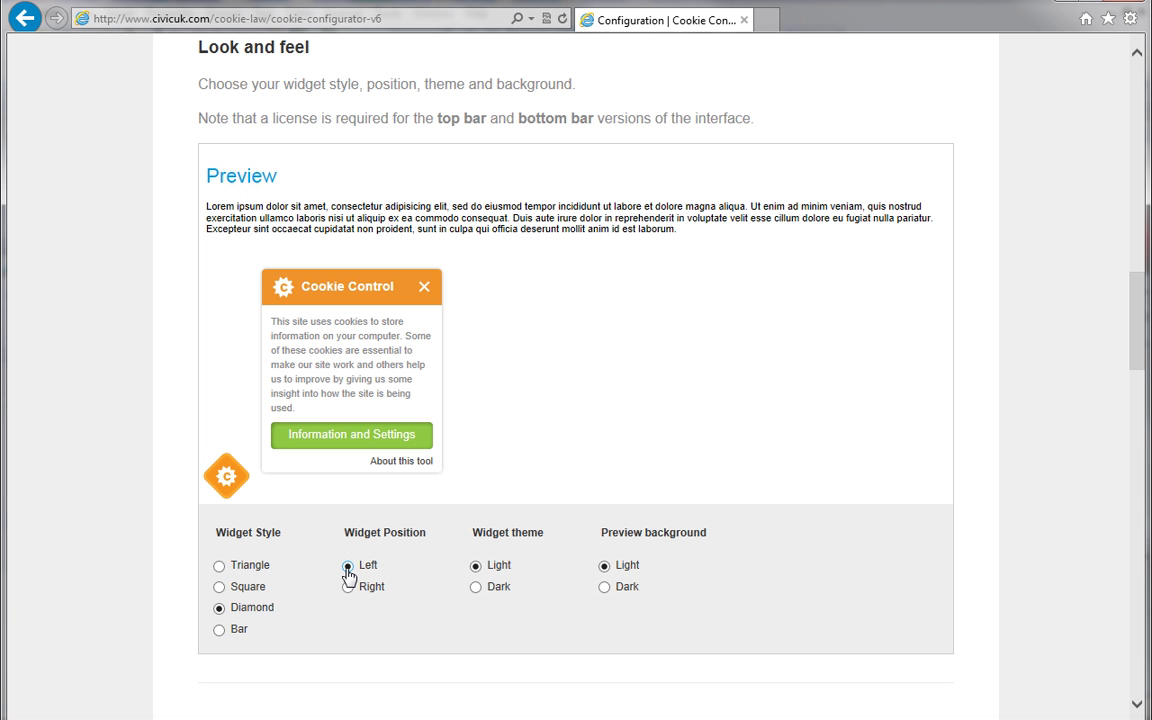
click(219, 565)
drag(1135, 355, 1138, 427)
click(207, 384)
text(Welcome to Beach Rock B)
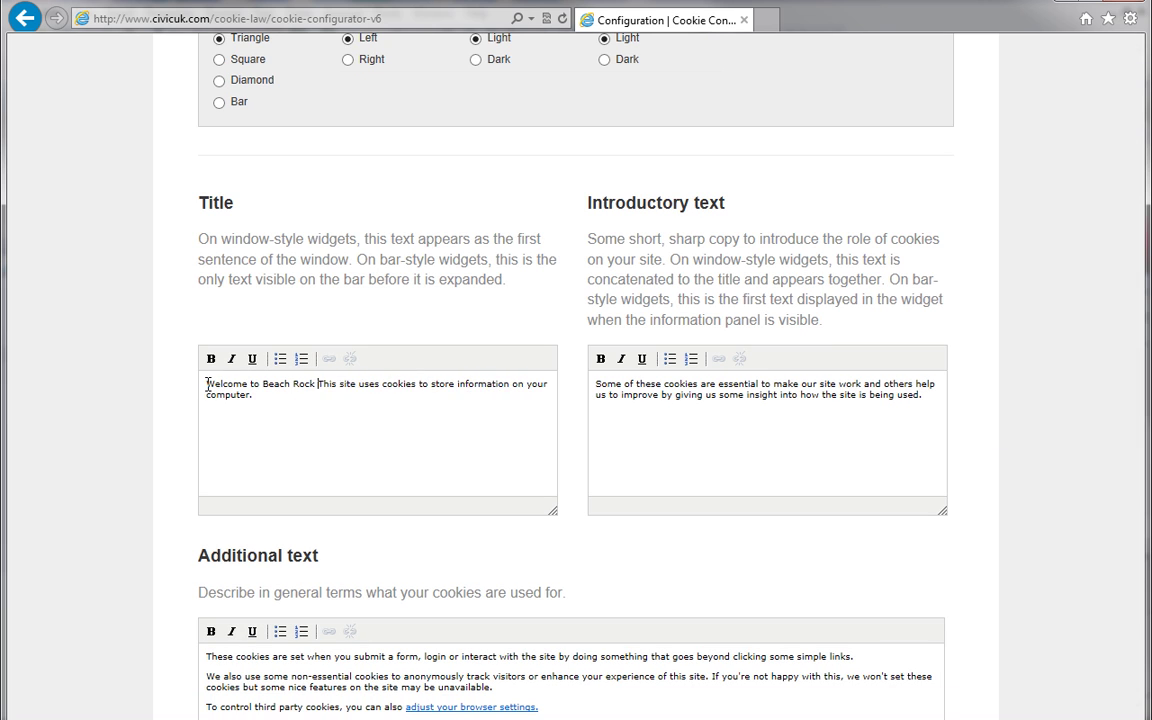
text(ed & Breakfast.)
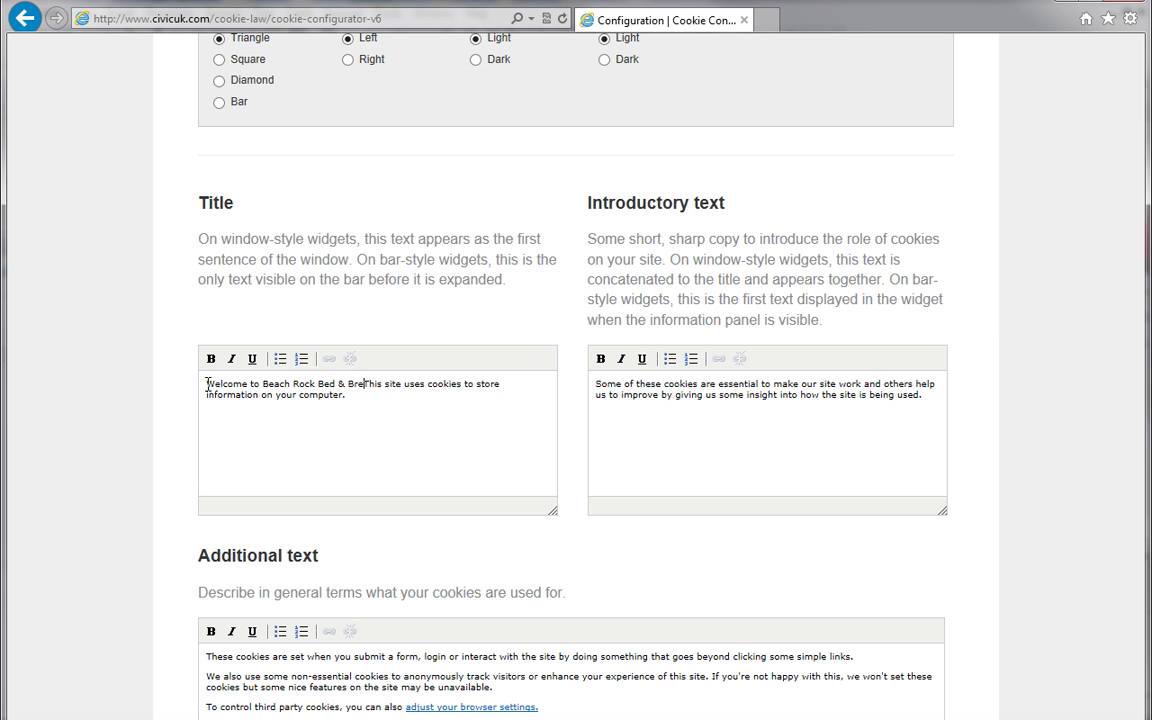
key(Return)
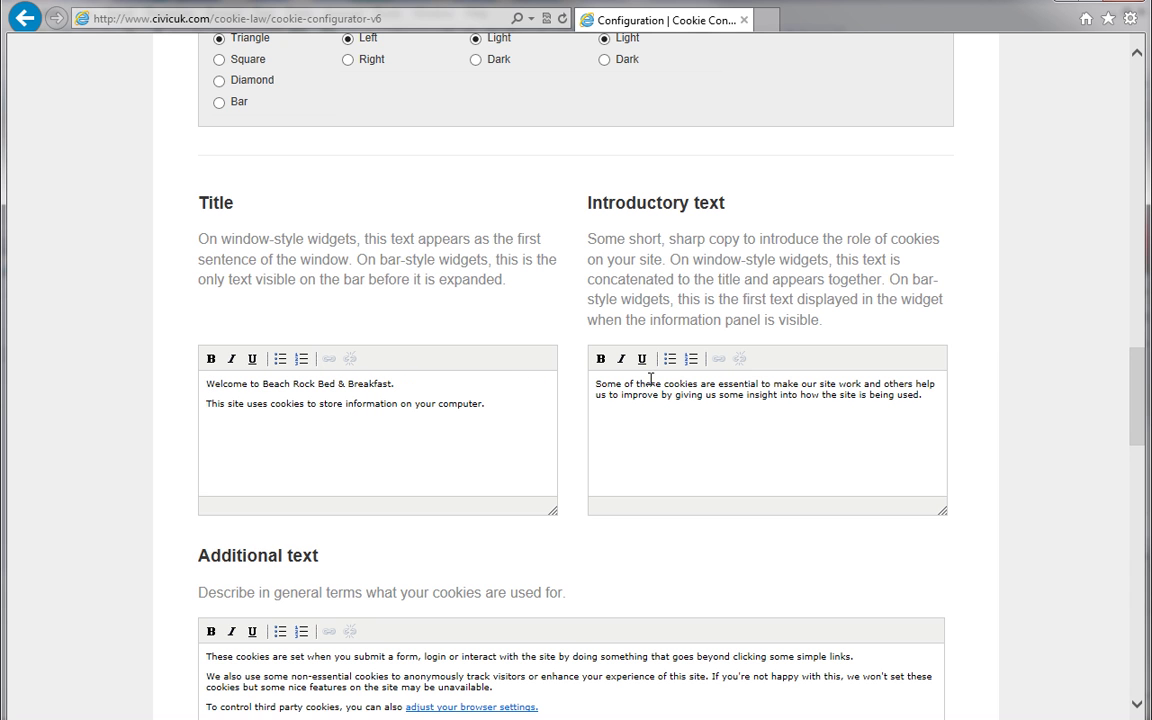
drag(1133, 388, 1139, 329)
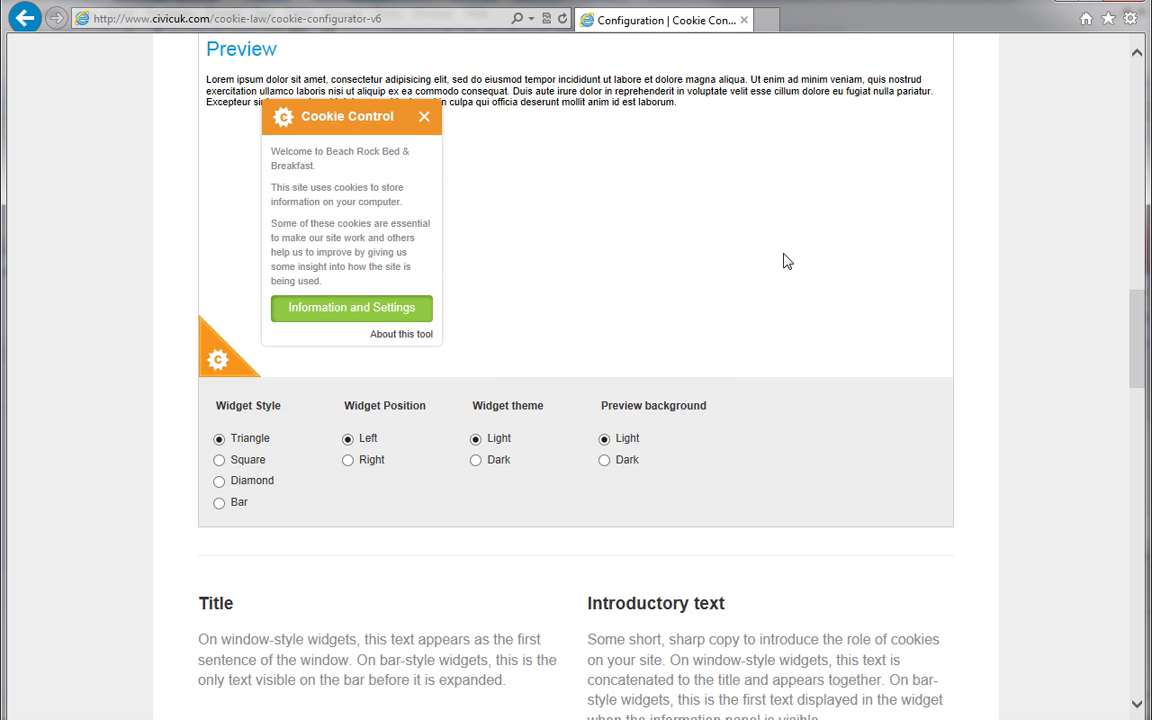
drag(1137, 356, 1130, 432)
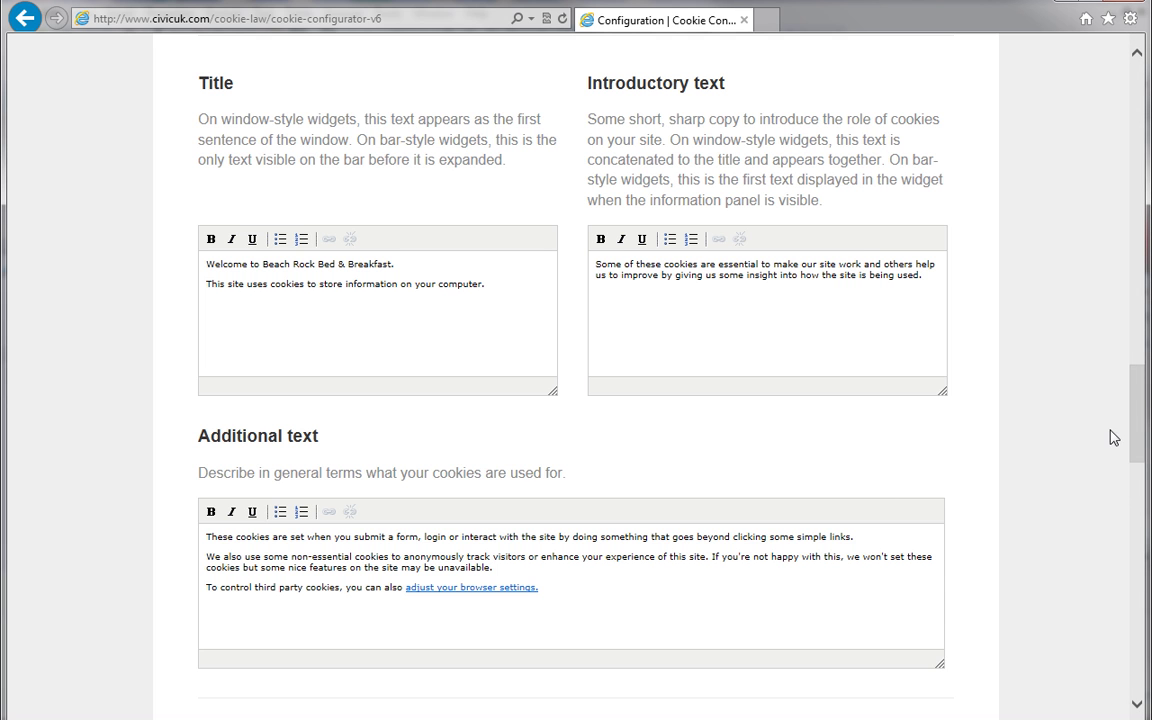
drag(1135, 419, 1137, 519)
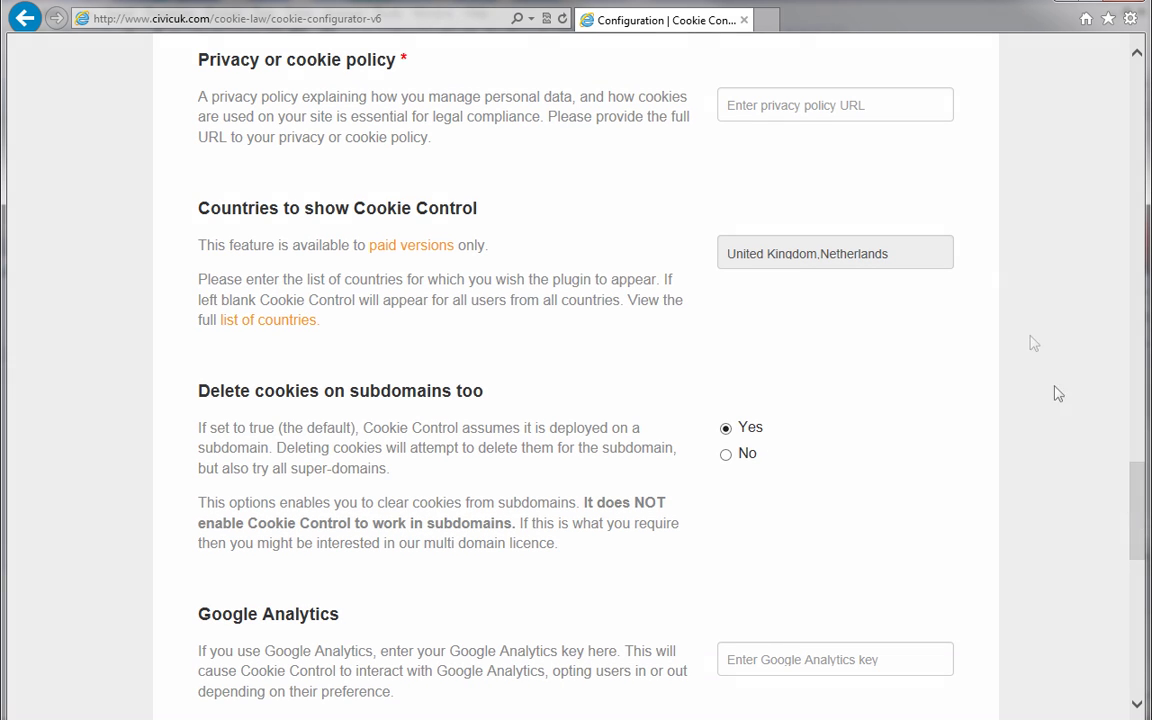
click(908, 100)
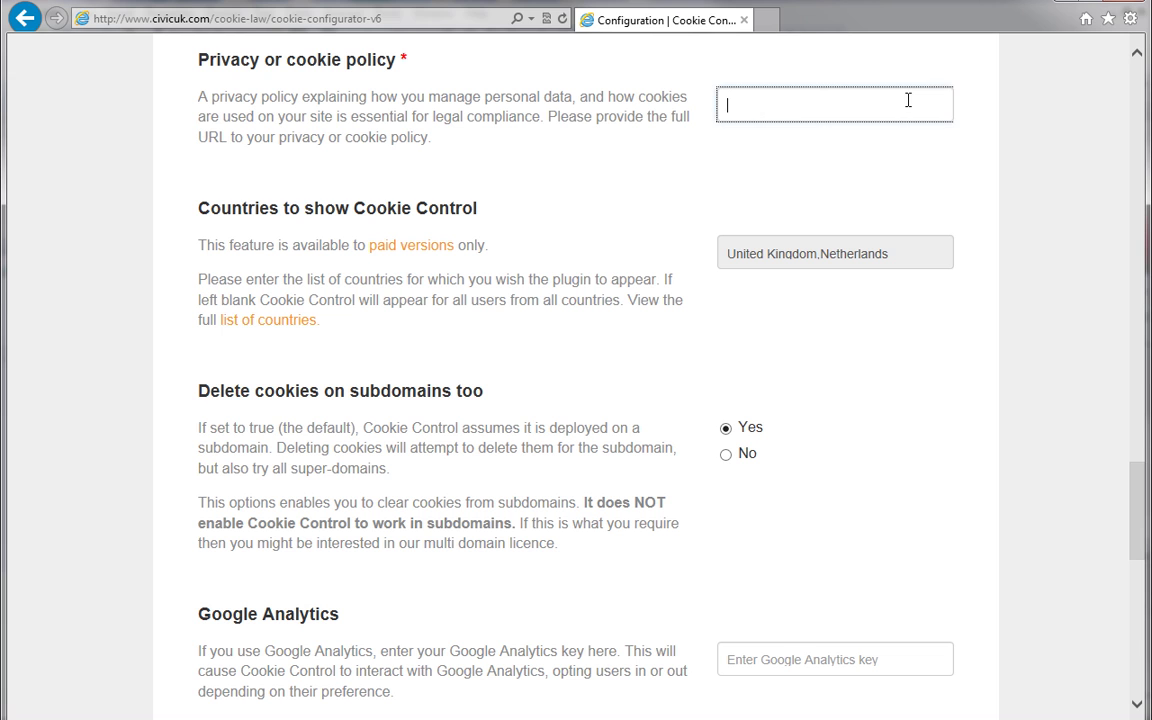
text(http://beachrockcornwall.we)
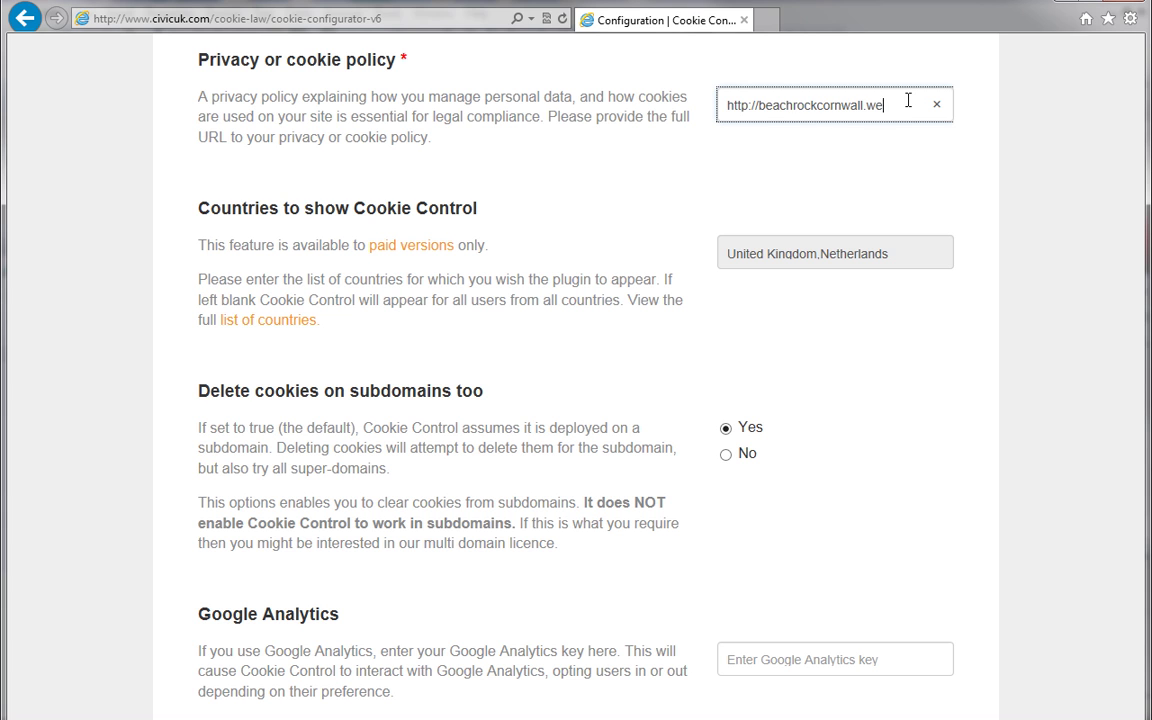
text(bplus.net/)
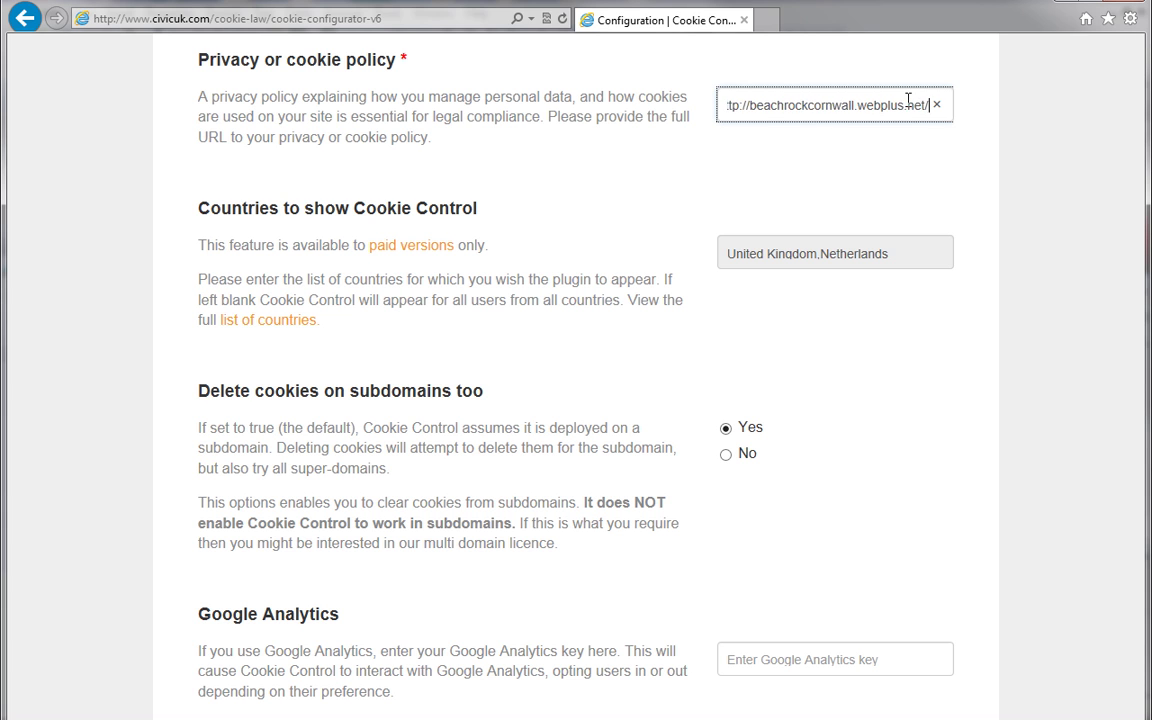
text(privacypolicy)
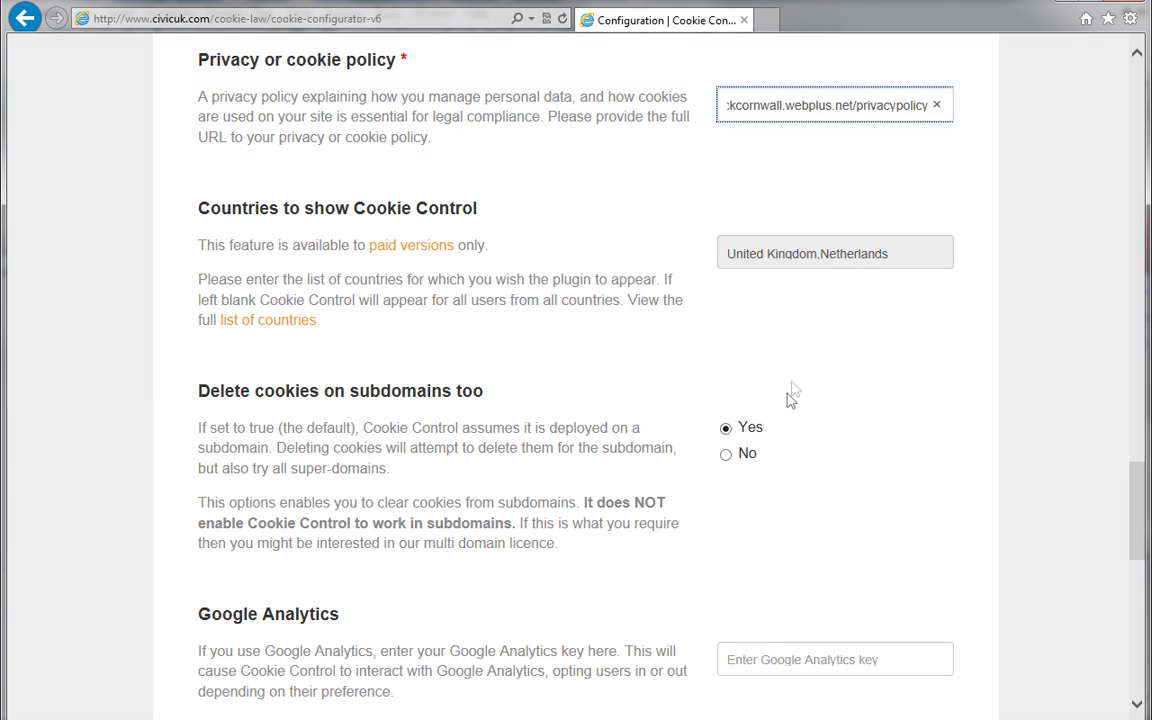
Keep subdomain cookie deletion on and enter the Google Analytics key.
click(781, 438)
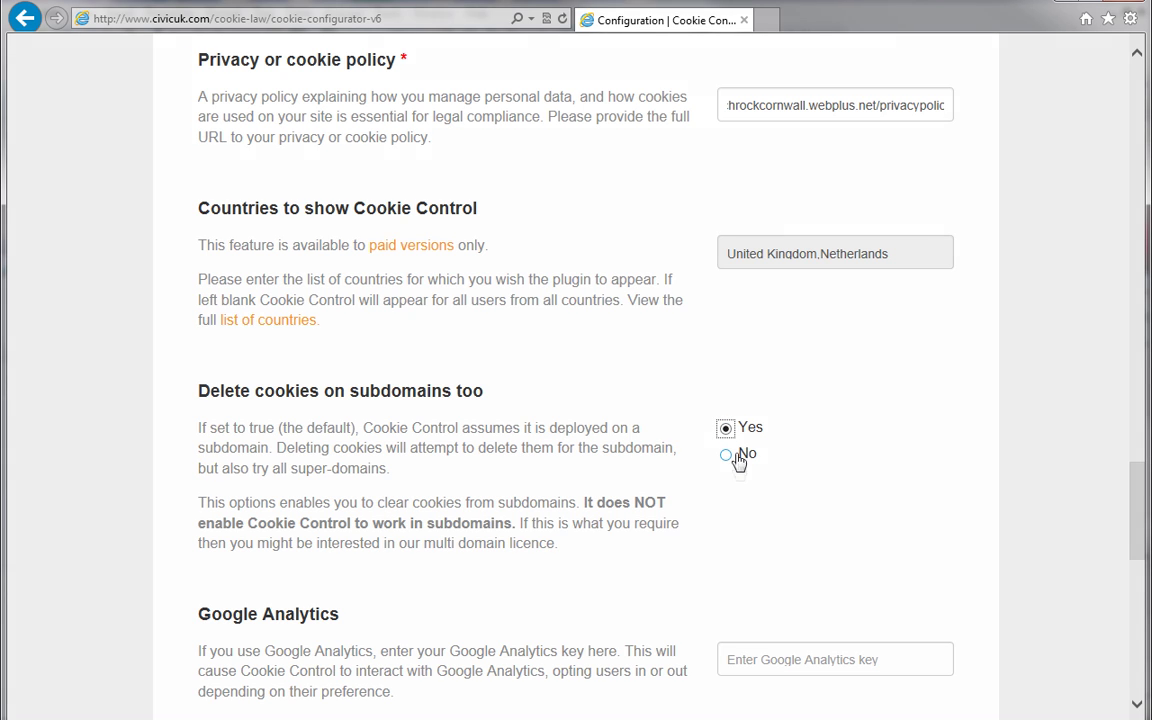
click(733, 657)
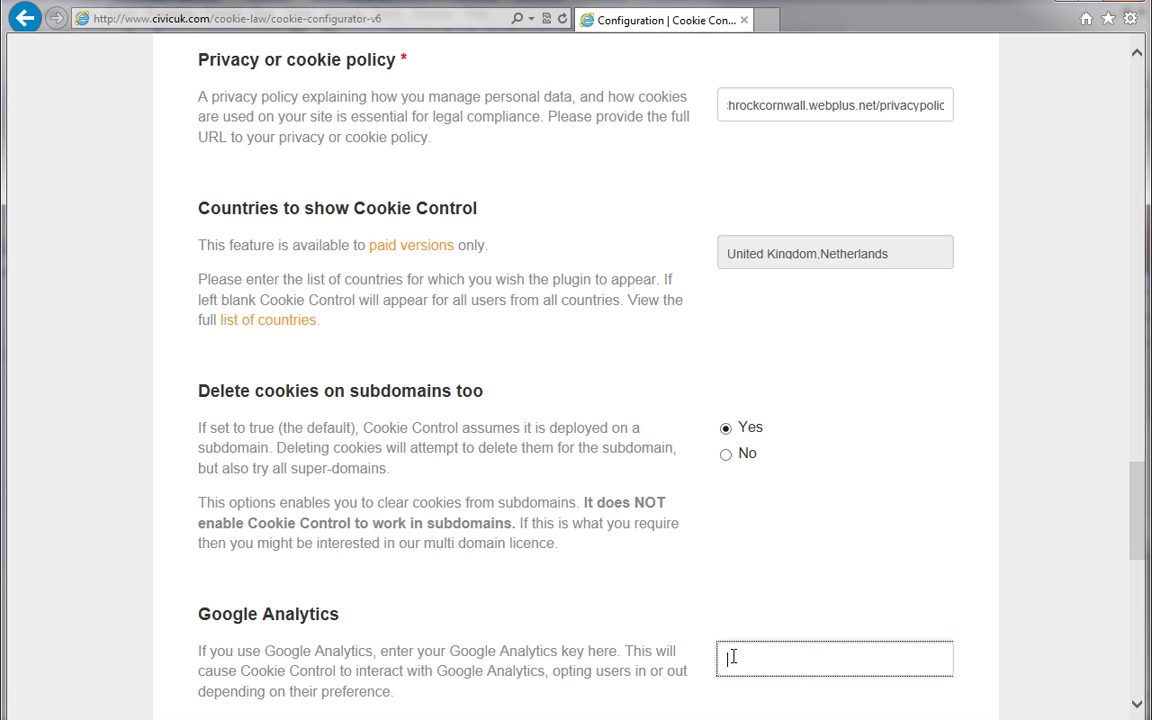
text(UA-16776558-1)
Fill in the contact e-mail address and the account password.
scroll(1022, 480, down, 6)
click(934, 217)
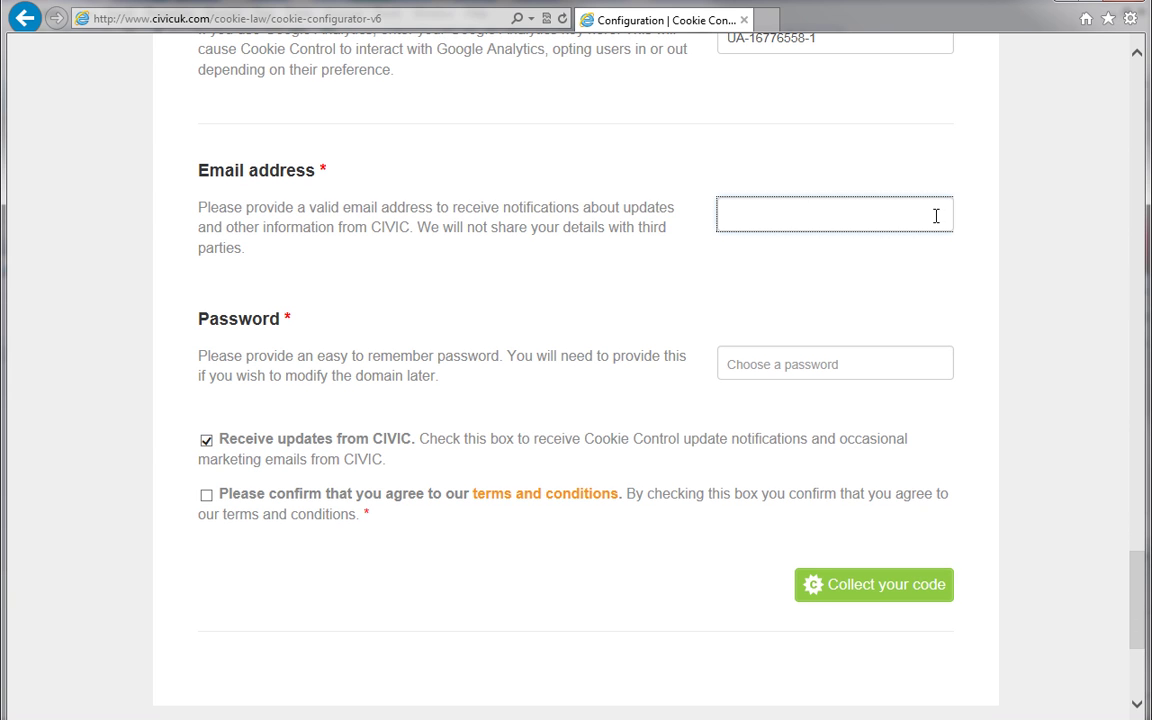
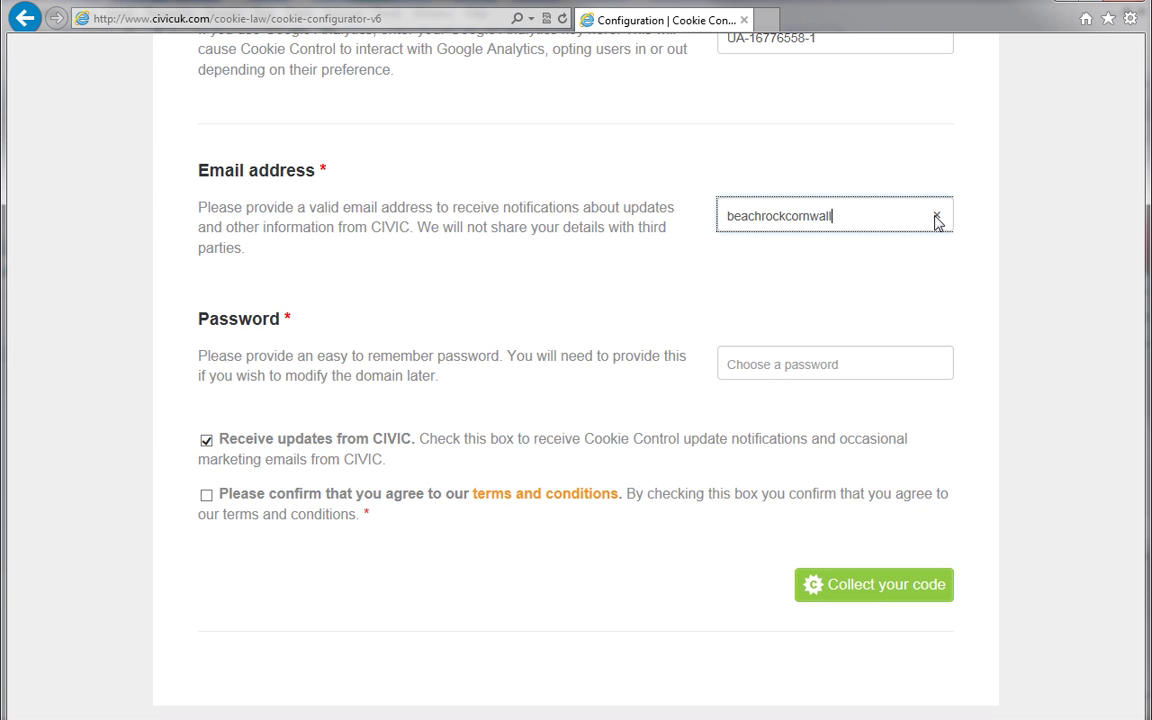
click(921, 363)
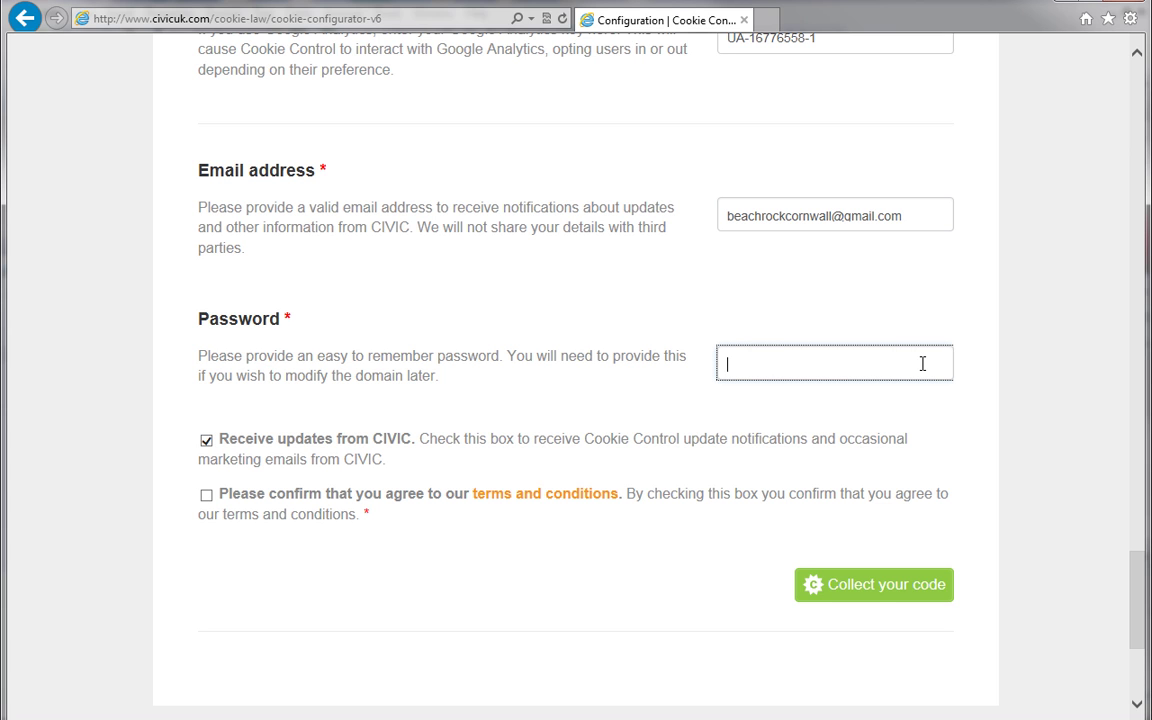
text(Password123)
Keep Receive updates ticked and agree to the terms and conditions after viewing them.
click(207, 444)
click(207, 443)
click(207, 443)
click(207, 496)
click(503, 496)
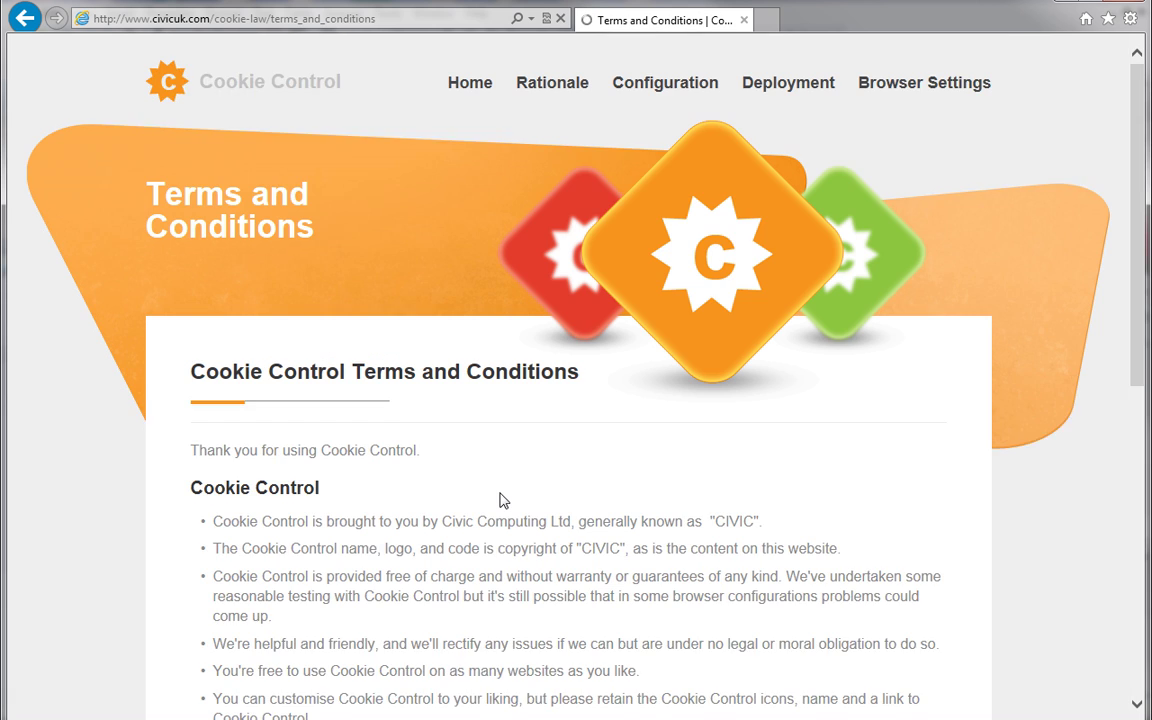
drag(1138, 340, 1135, 506)
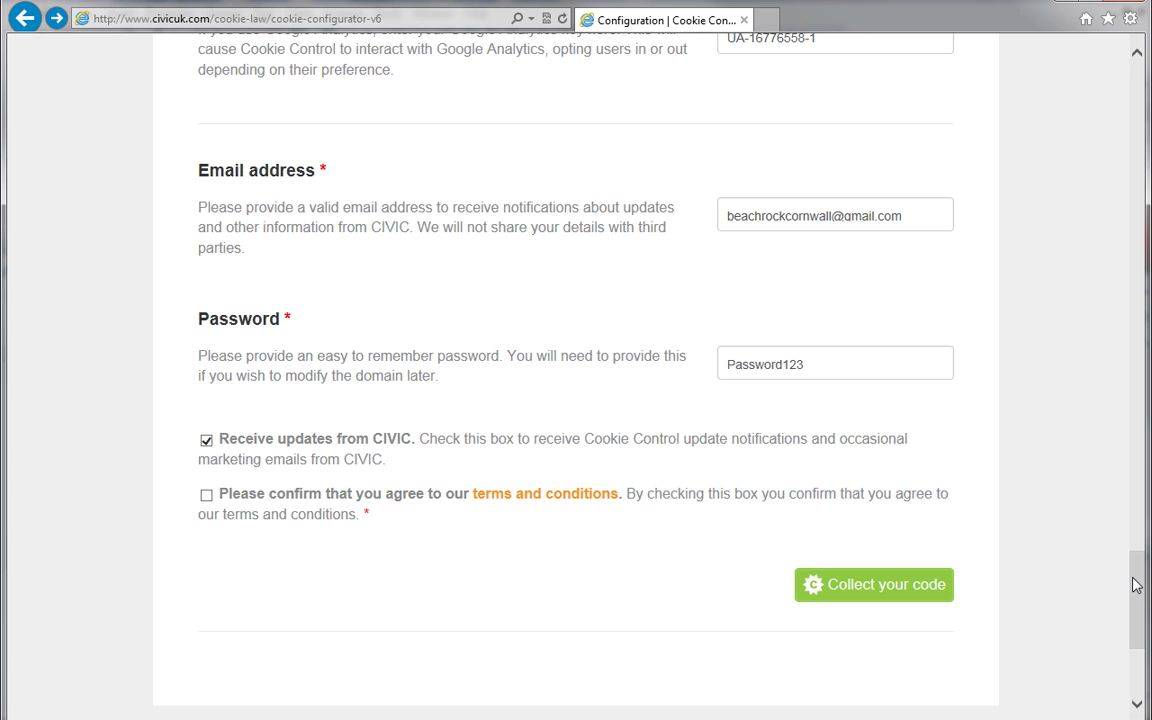
click(206, 495)
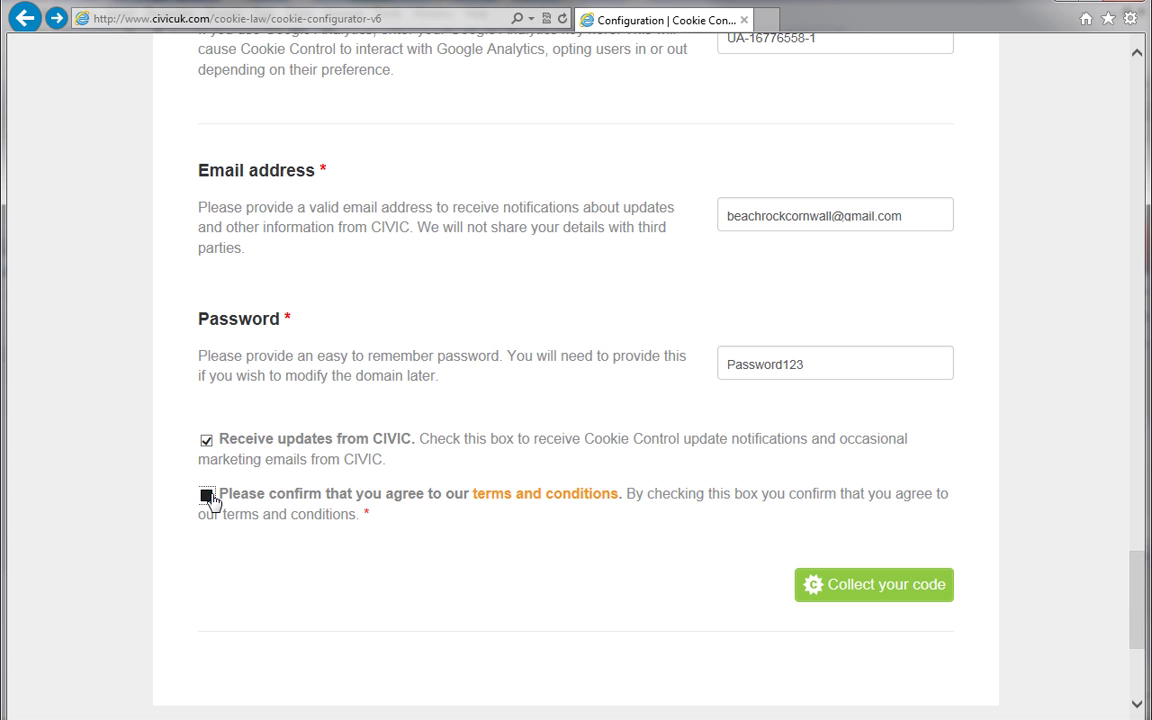
Generate the code and save cookieControl-6.2.min.js to the Desktop.
click(834, 586)
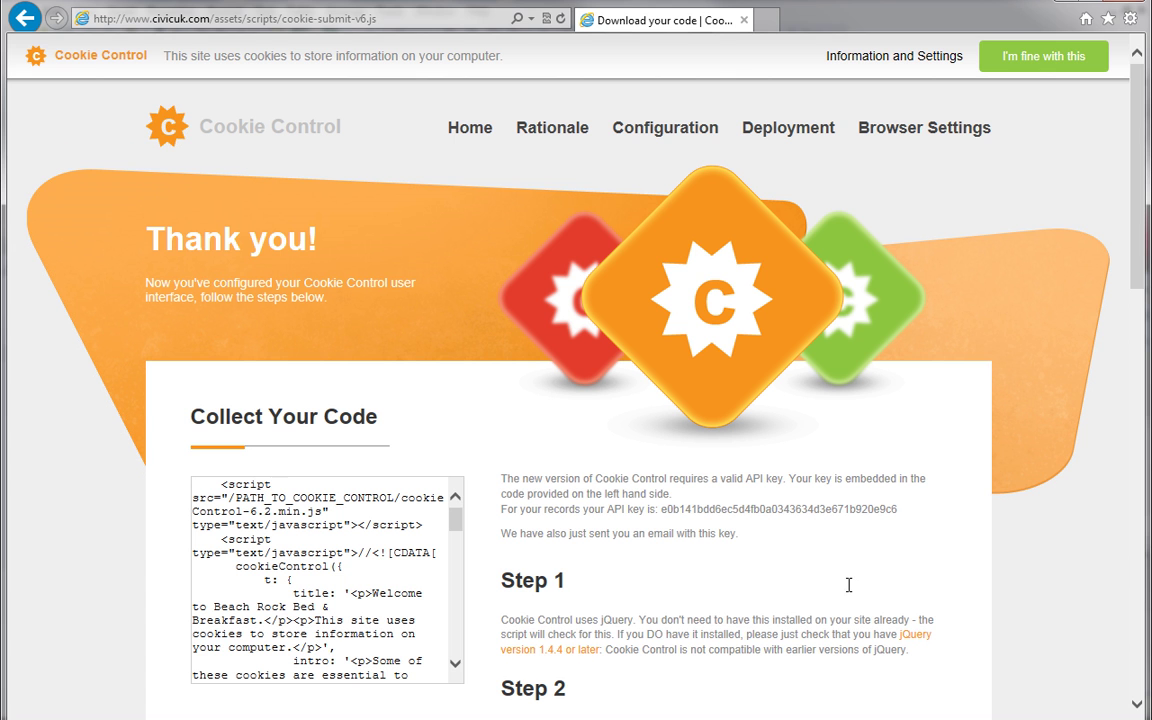
drag(1137, 250, 1125, 352)
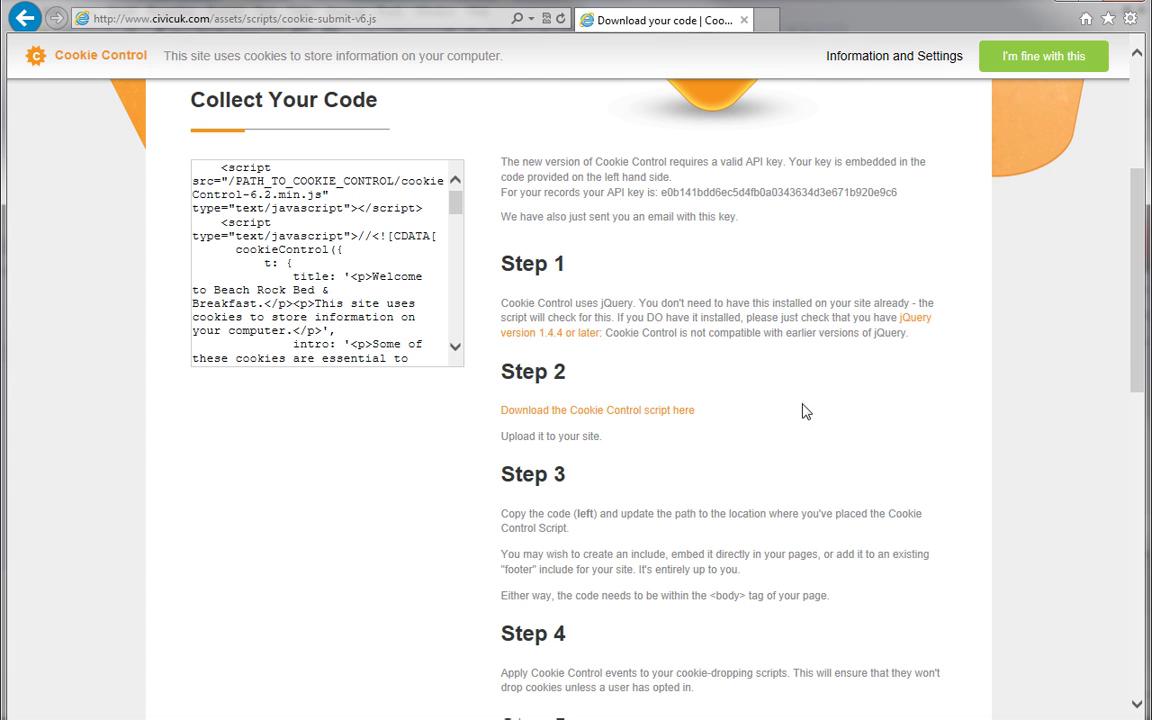
click(655, 412)
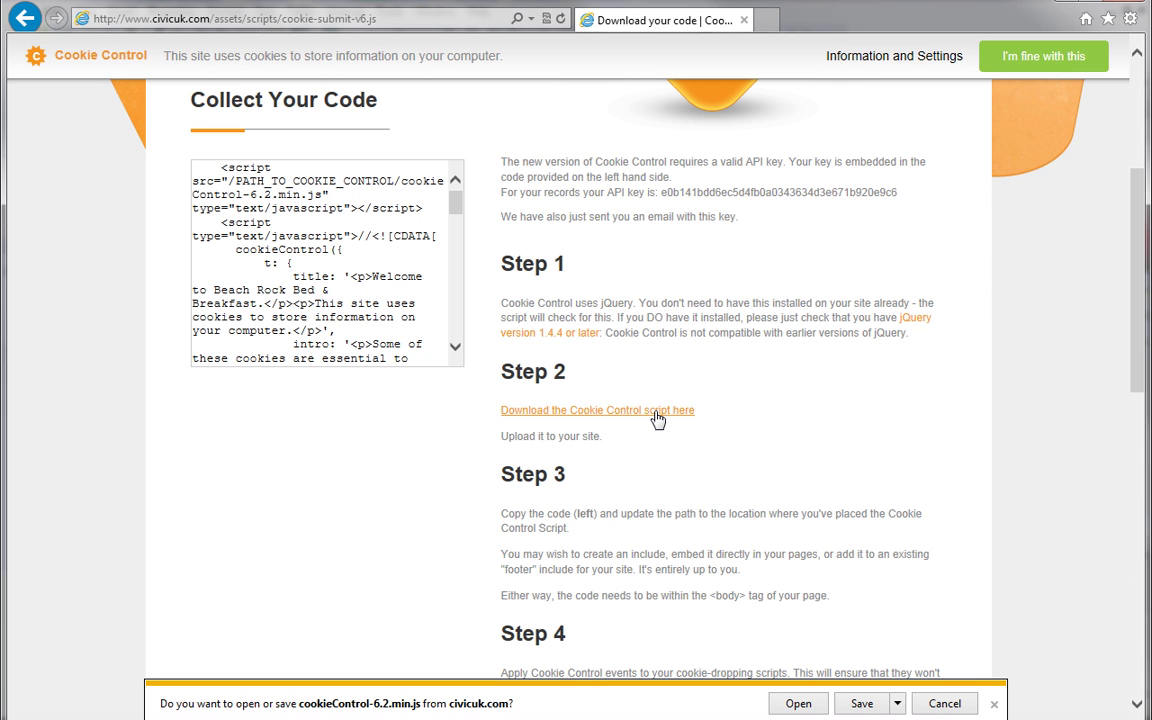
click(897, 704)
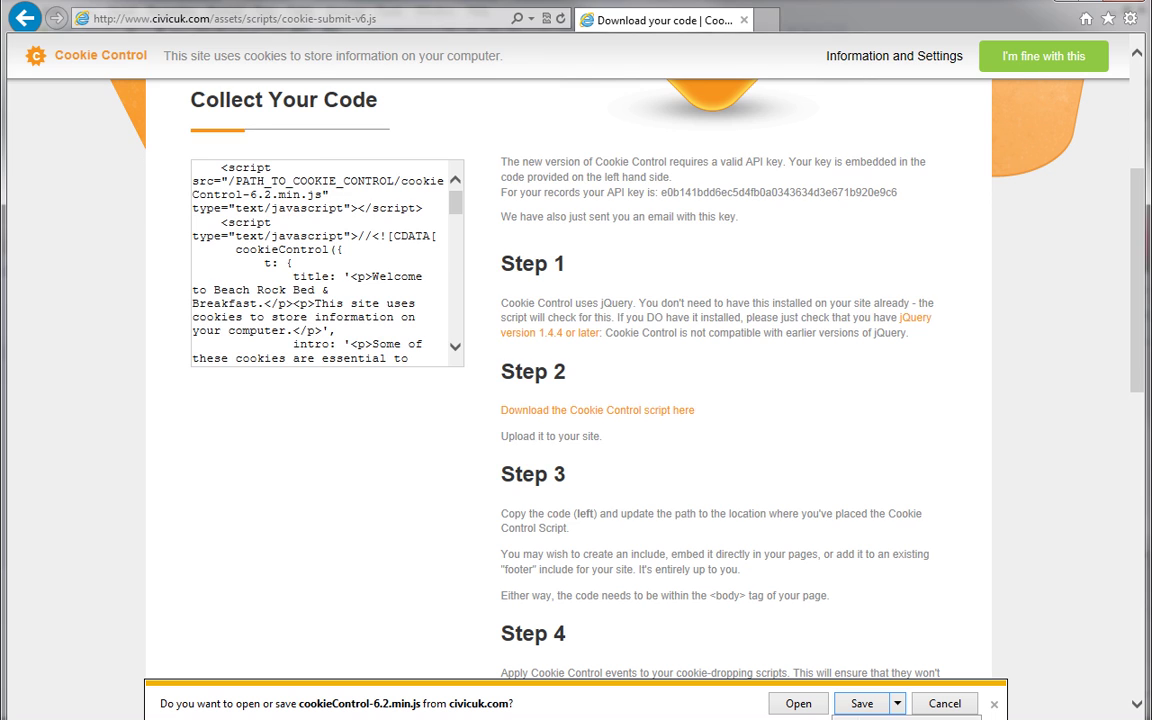
key(a)
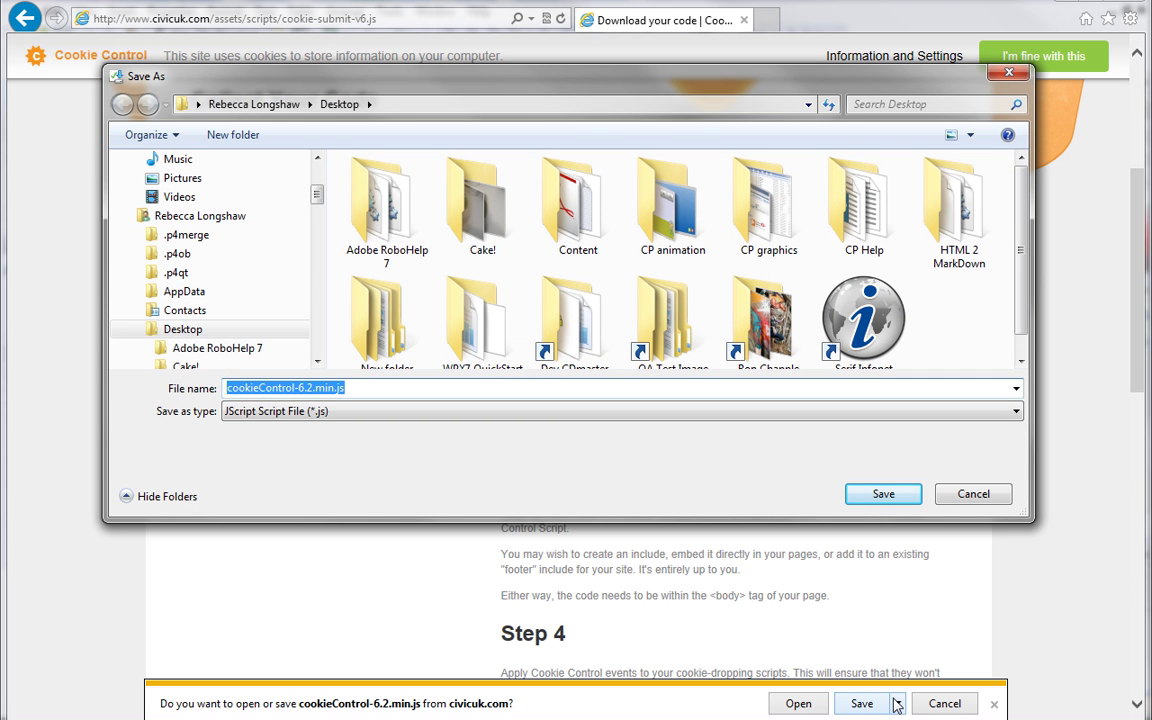
click(903, 496)
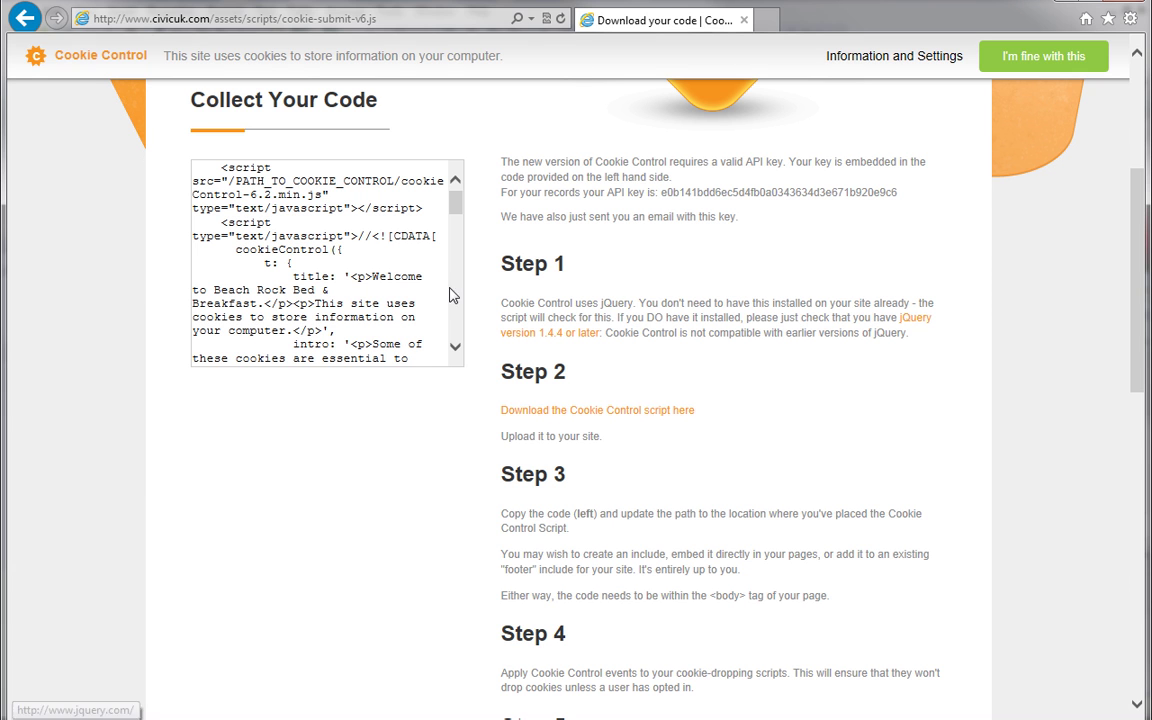
Copy the generated Cookie Control script code.
click(369, 253)
right_click(372, 251)
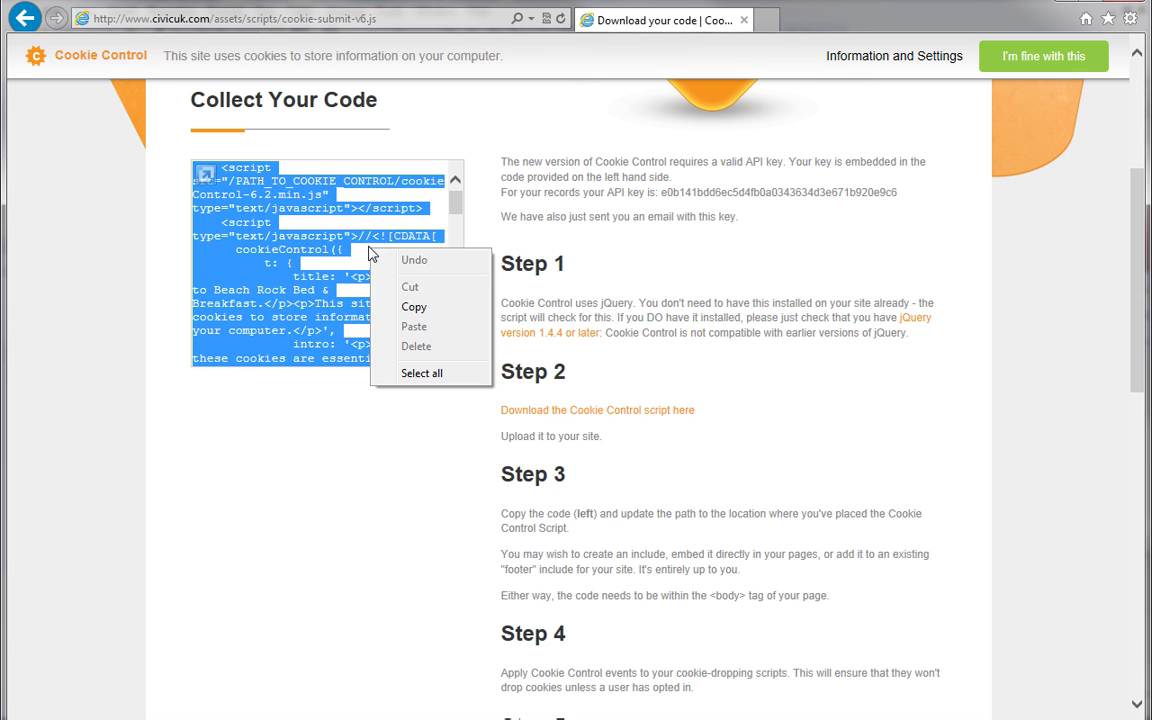
click(413, 307)
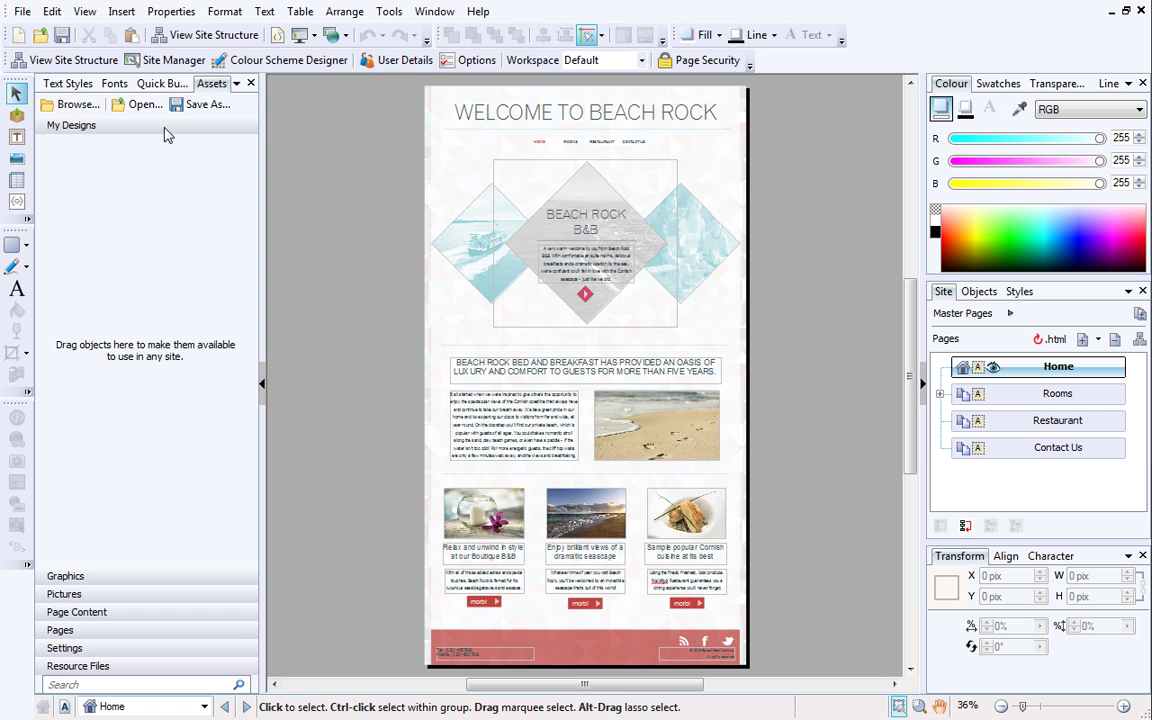
Paste the Cookie Control script into the page HTML source after the Master A Head comment.
click(84, 11)
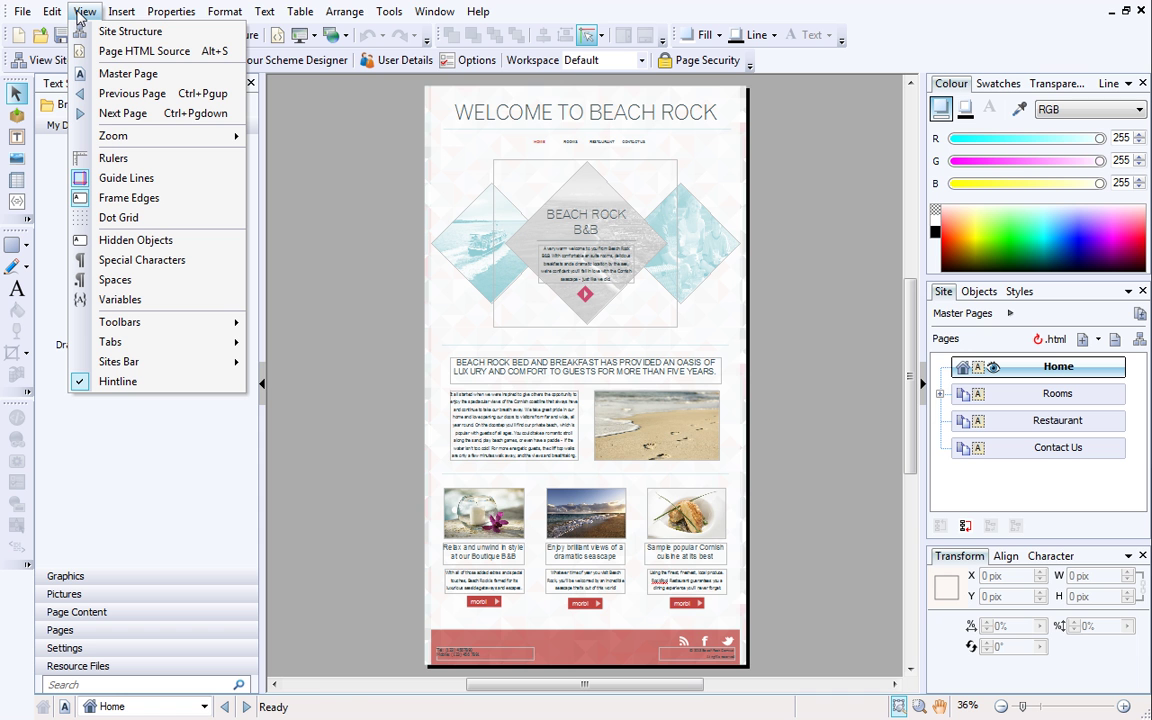
click(95, 52)
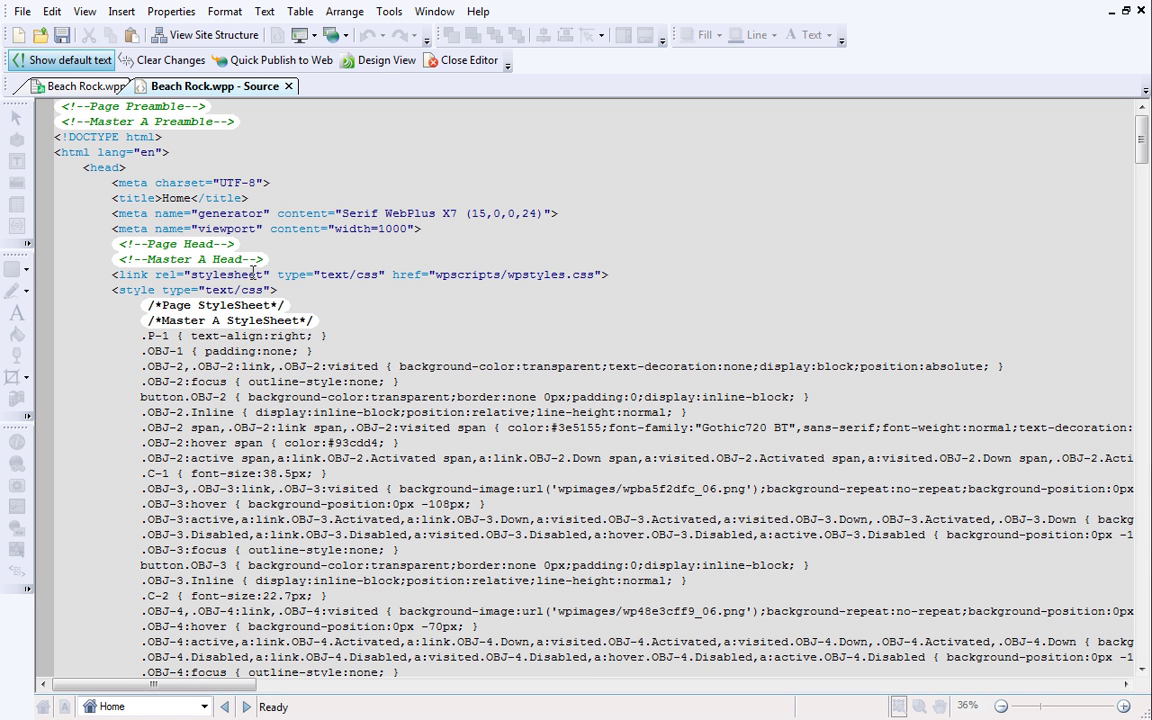
click(265, 259)
key(Return)
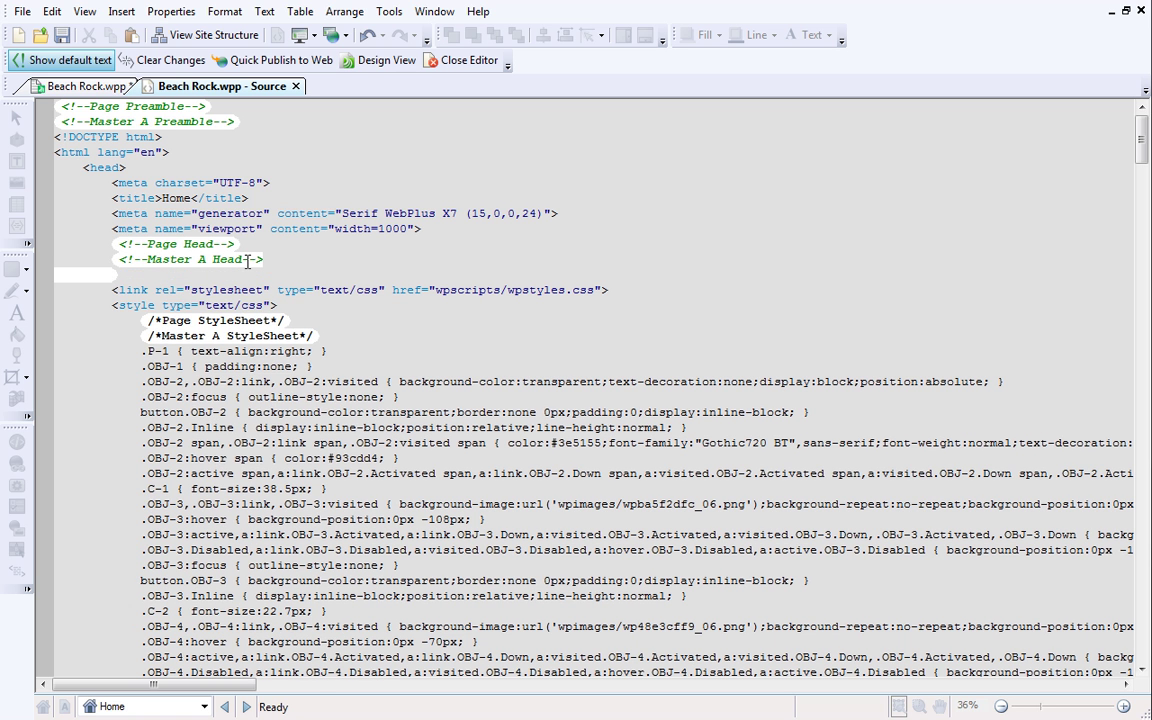
right_click(110, 271)
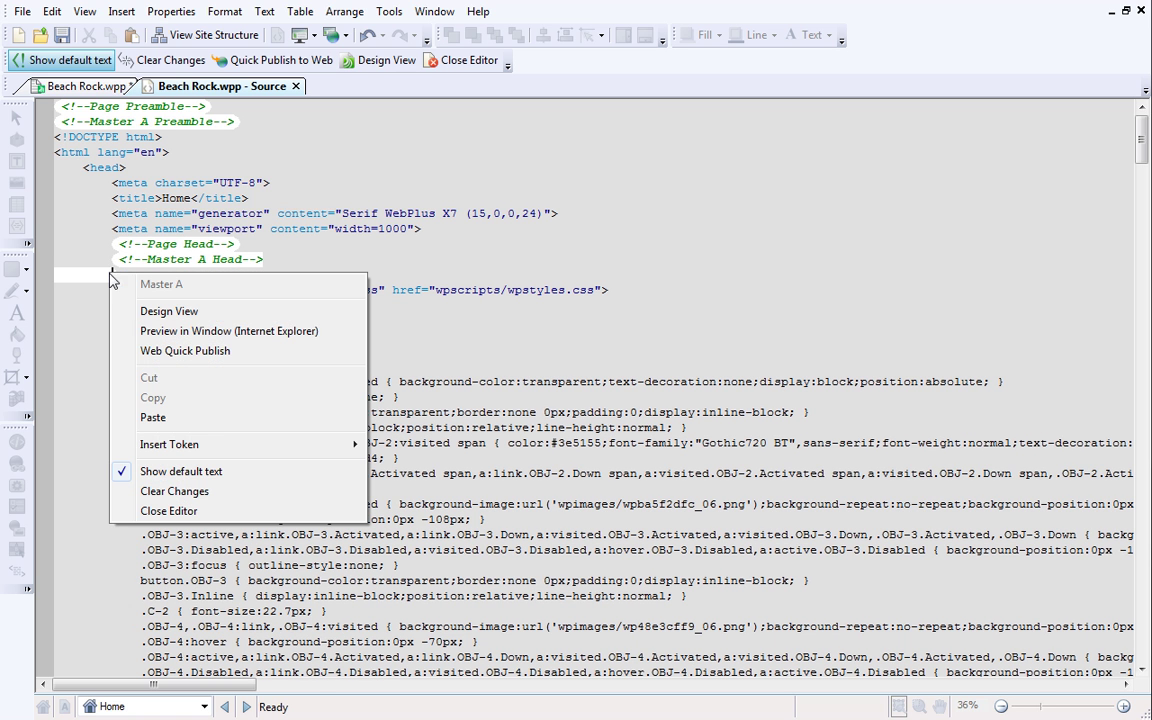
click(134, 418)
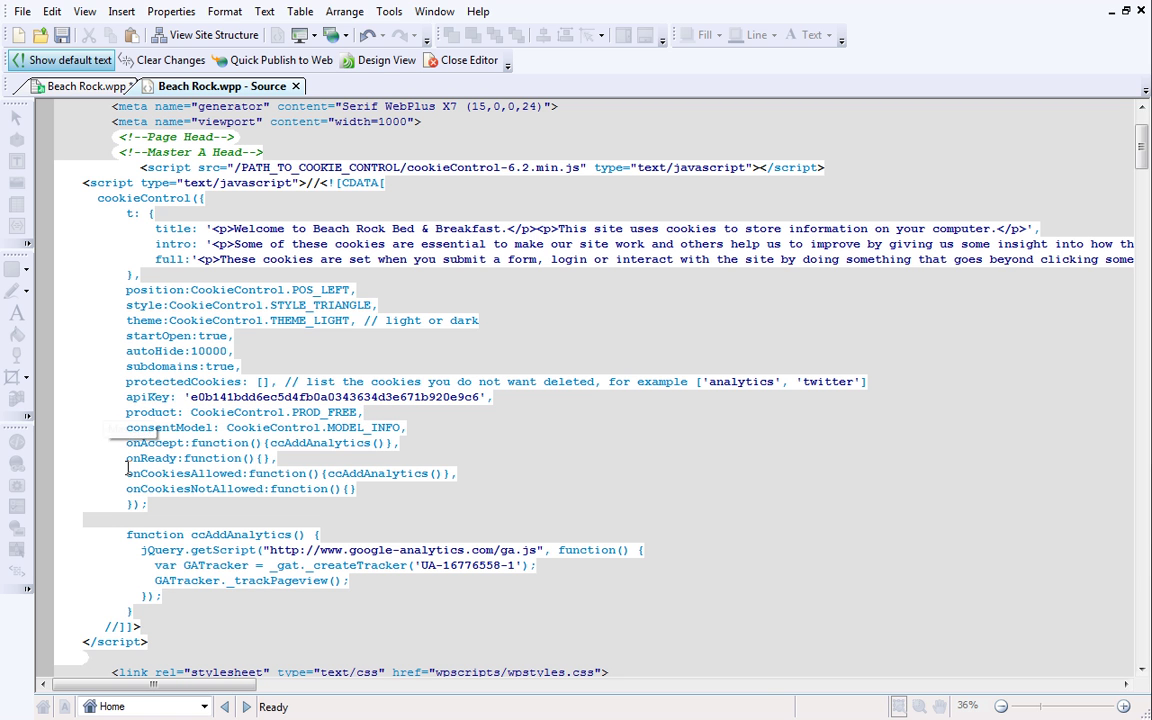
key(BackSpace)
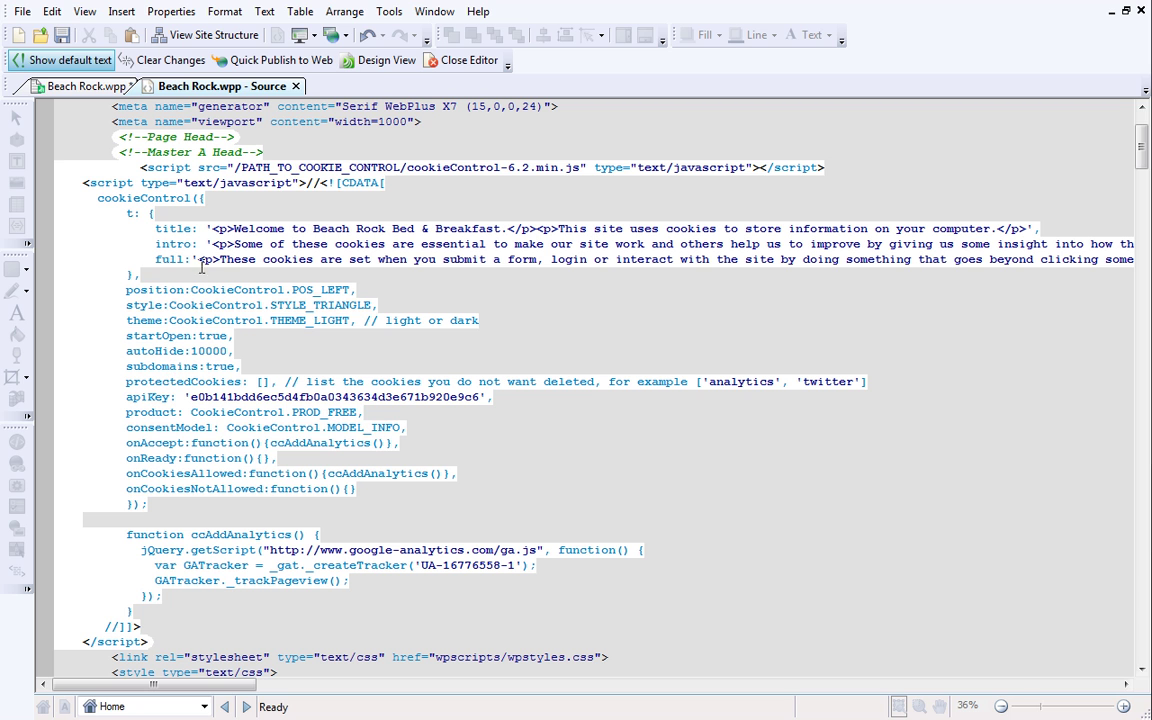
Delete /PATH_TO_COOKIE_CONTROL/ so the script src reads cookieControl-6.2.min.js.
click(235, 167)
drag(235, 167, 408, 163)
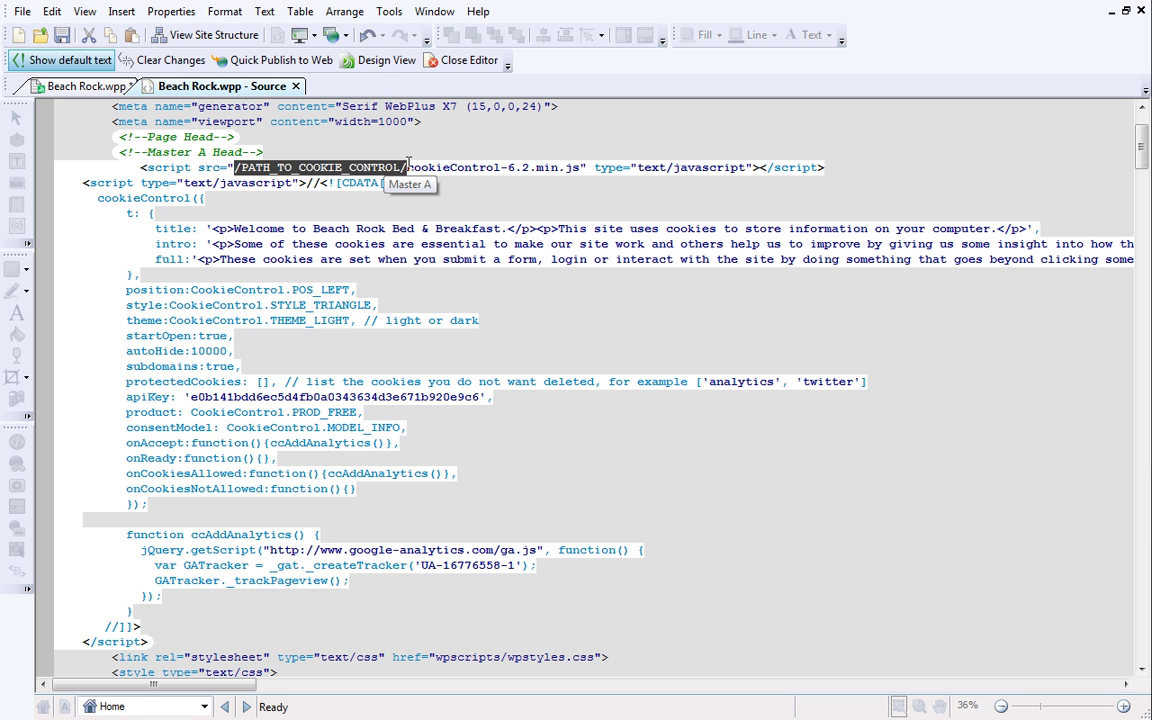
key(Delete)
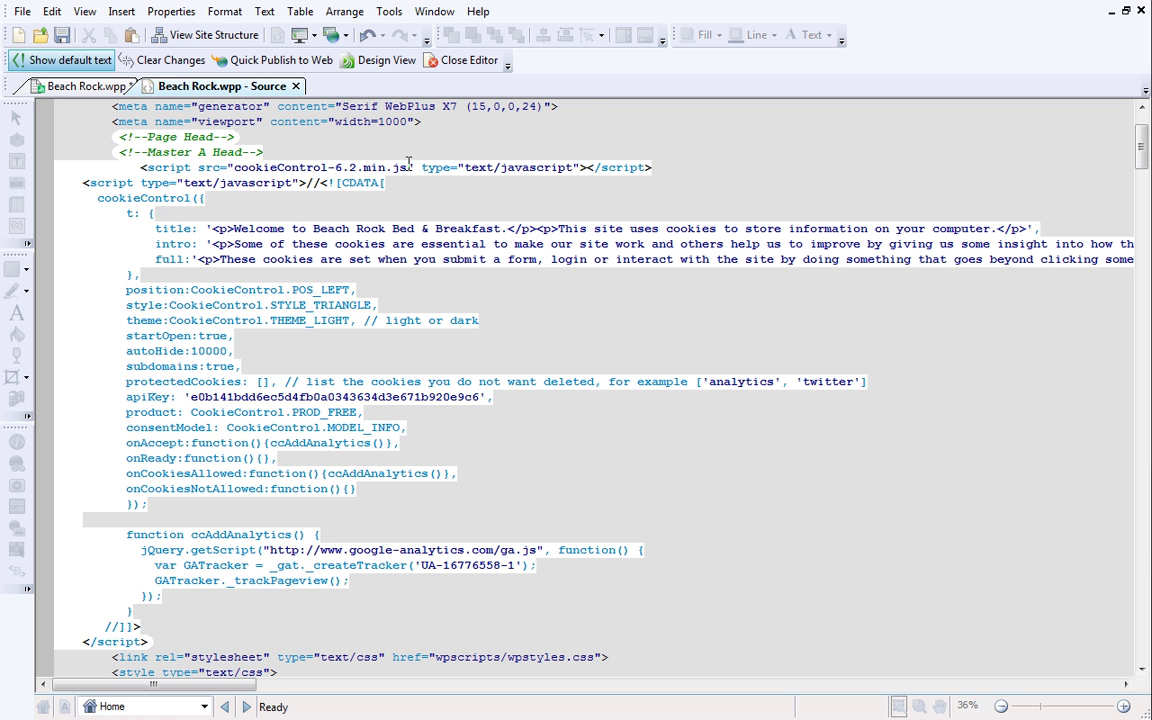
Back in design view, add cookieControl-6.2.min.js from the Desktop through the site File Manager.
click(460, 62)
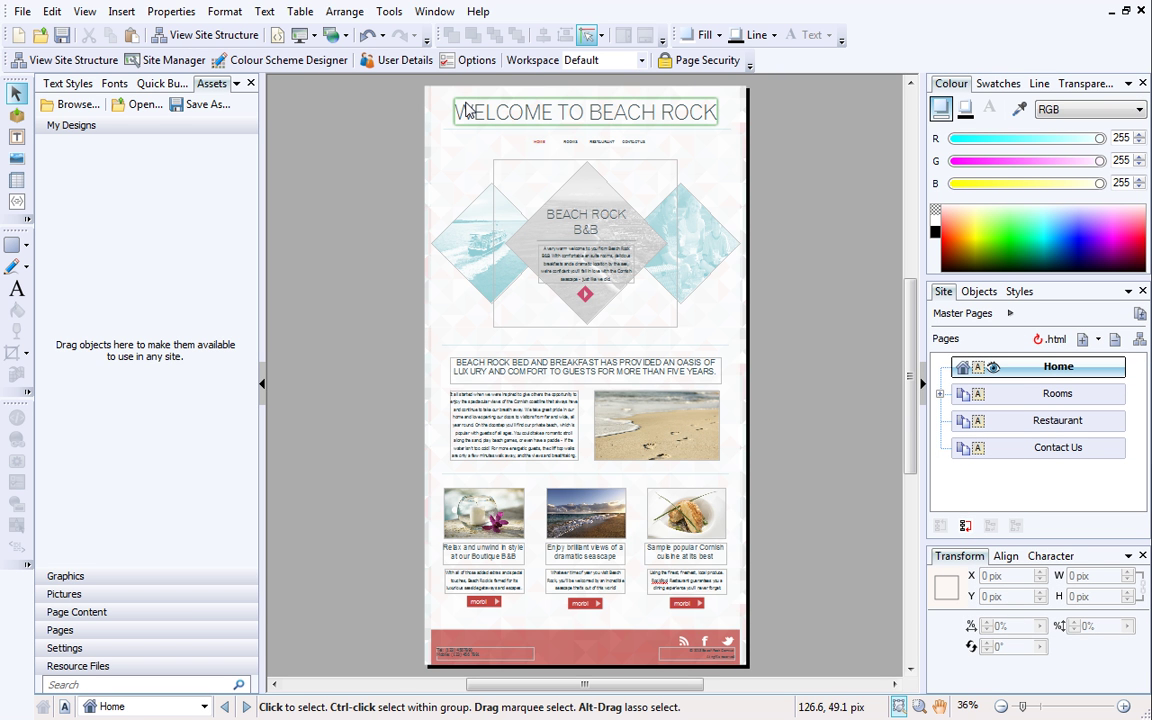
click(390, 12)
mouse_move(432, 31)
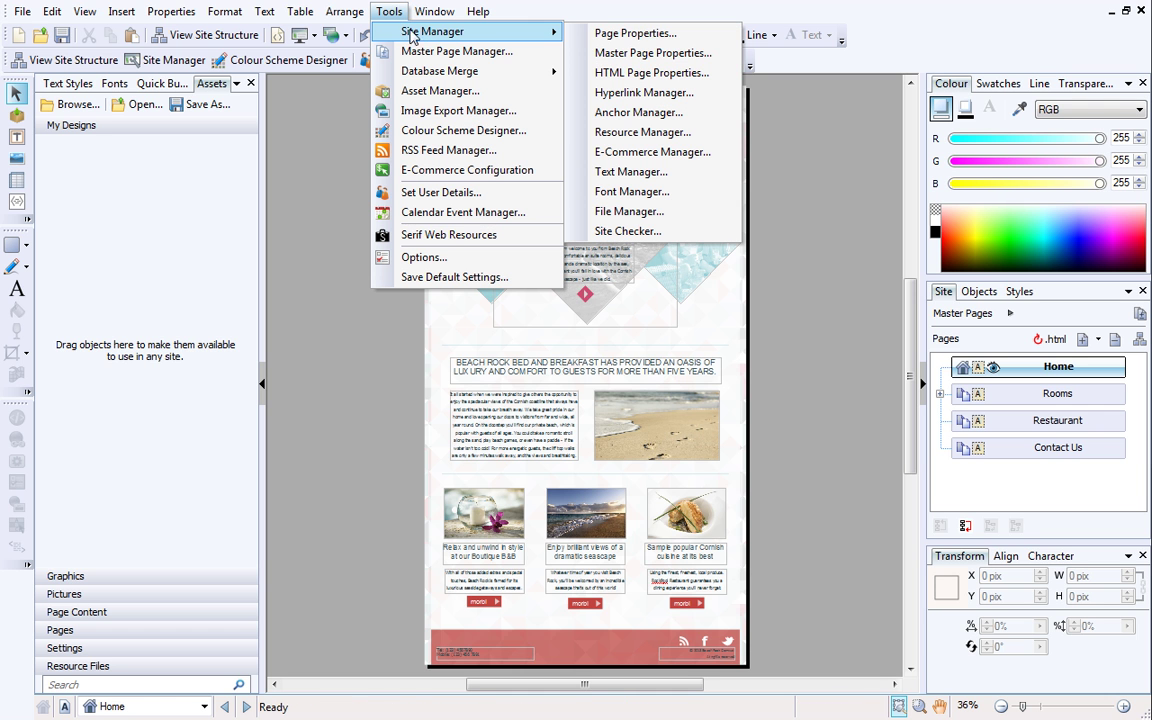
click(588, 212)
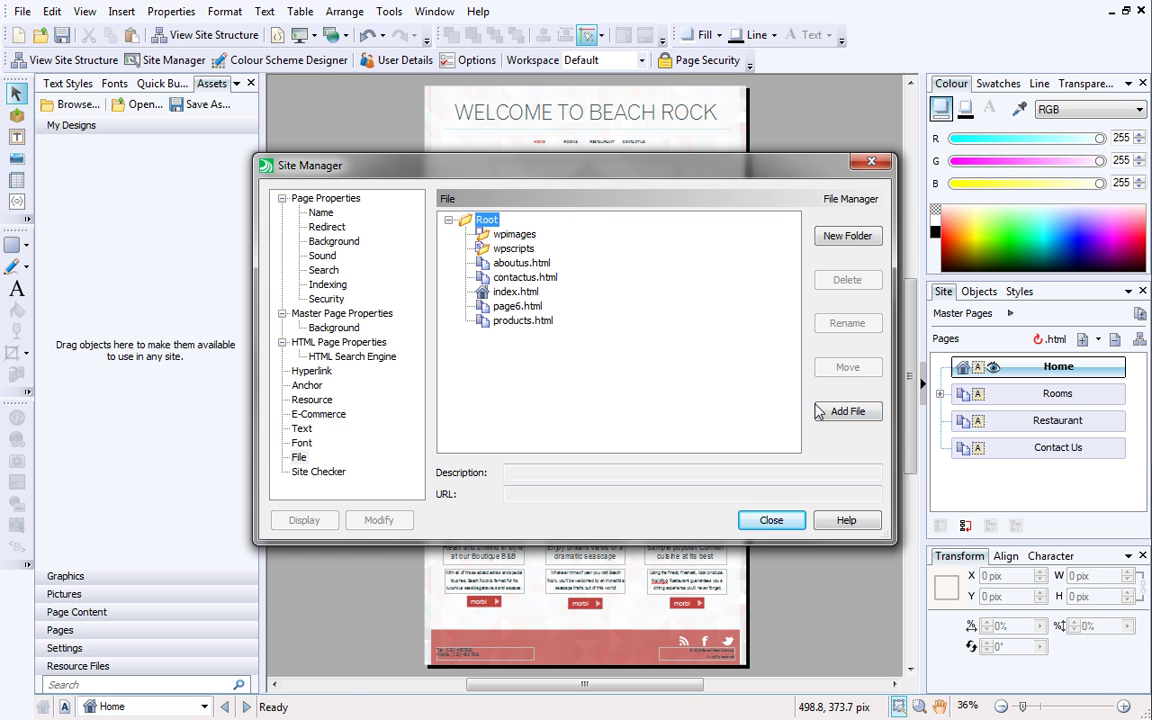
click(846, 411)
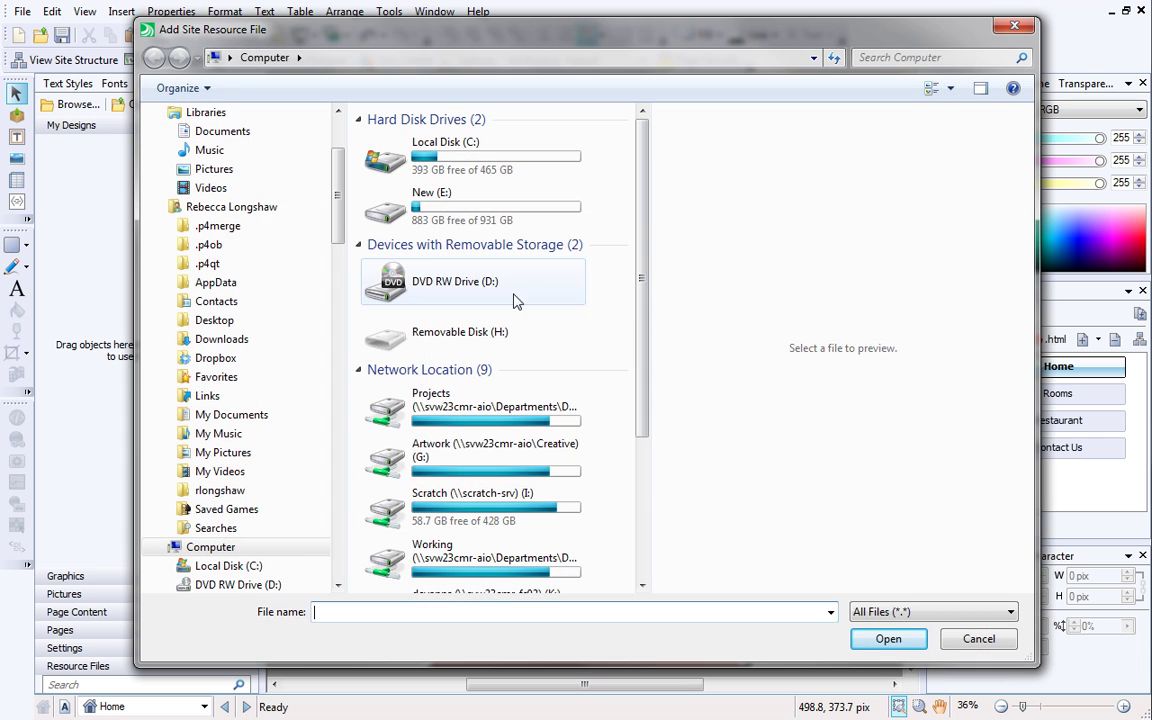
drag(336, 218, 337, 172)
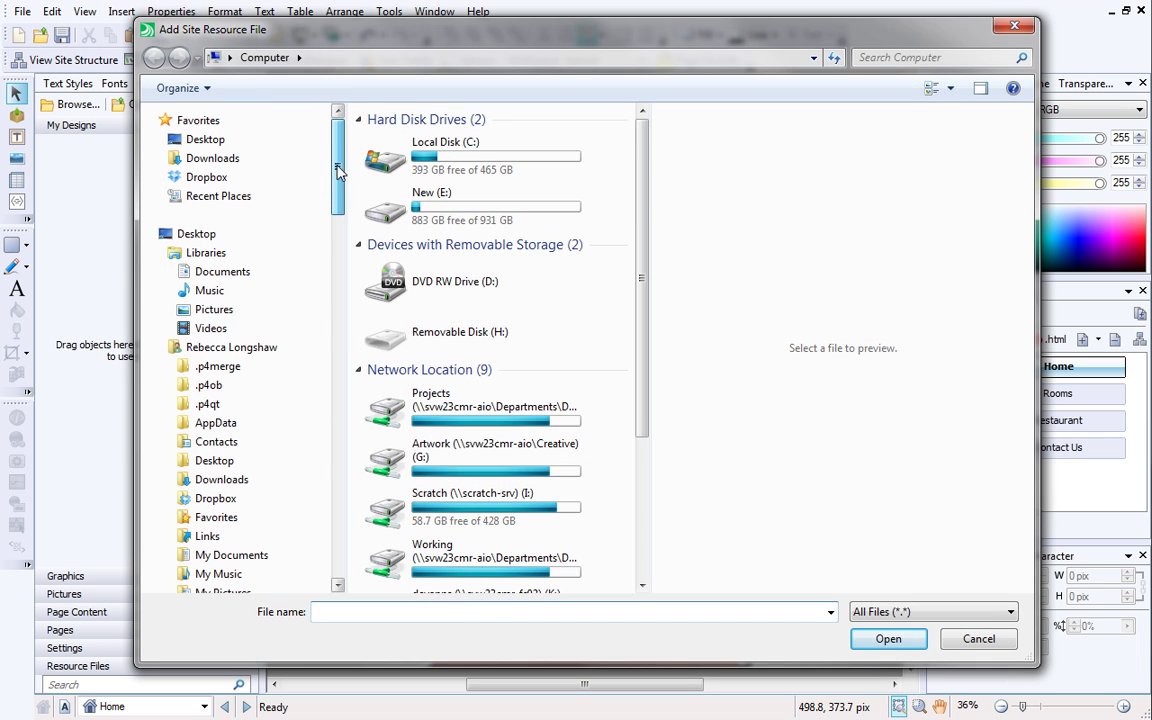
click(240, 147)
drag(642, 145, 644, 285)
click(565, 280)
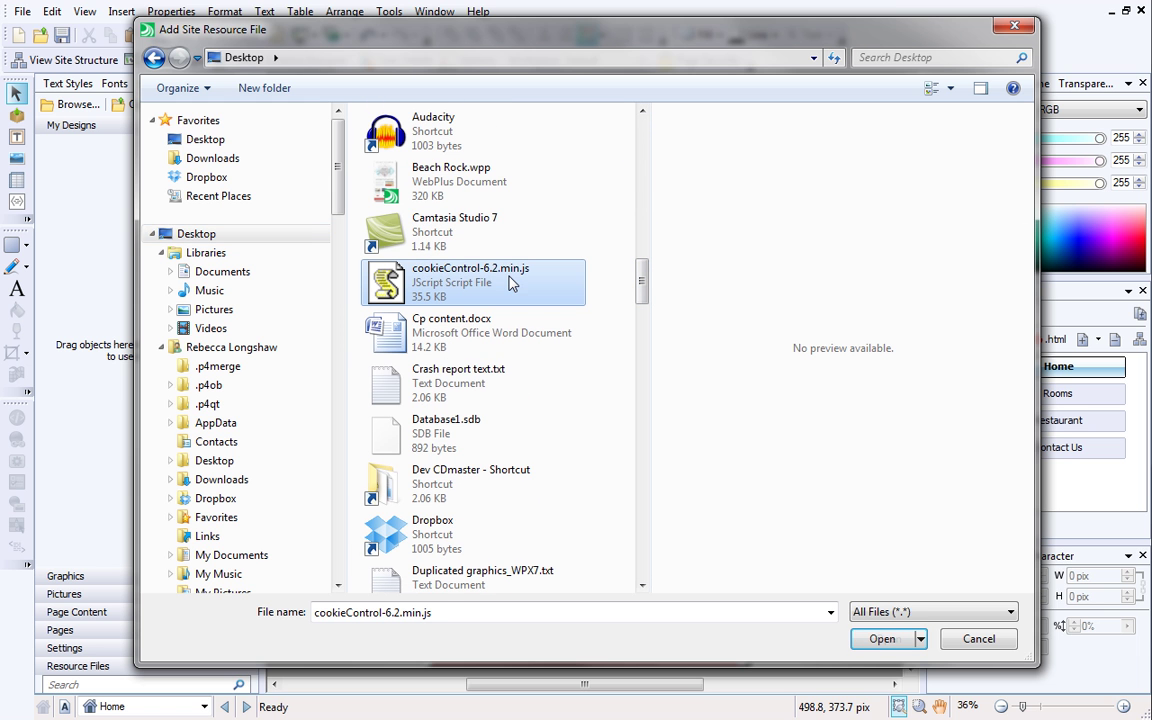
click(866, 640)
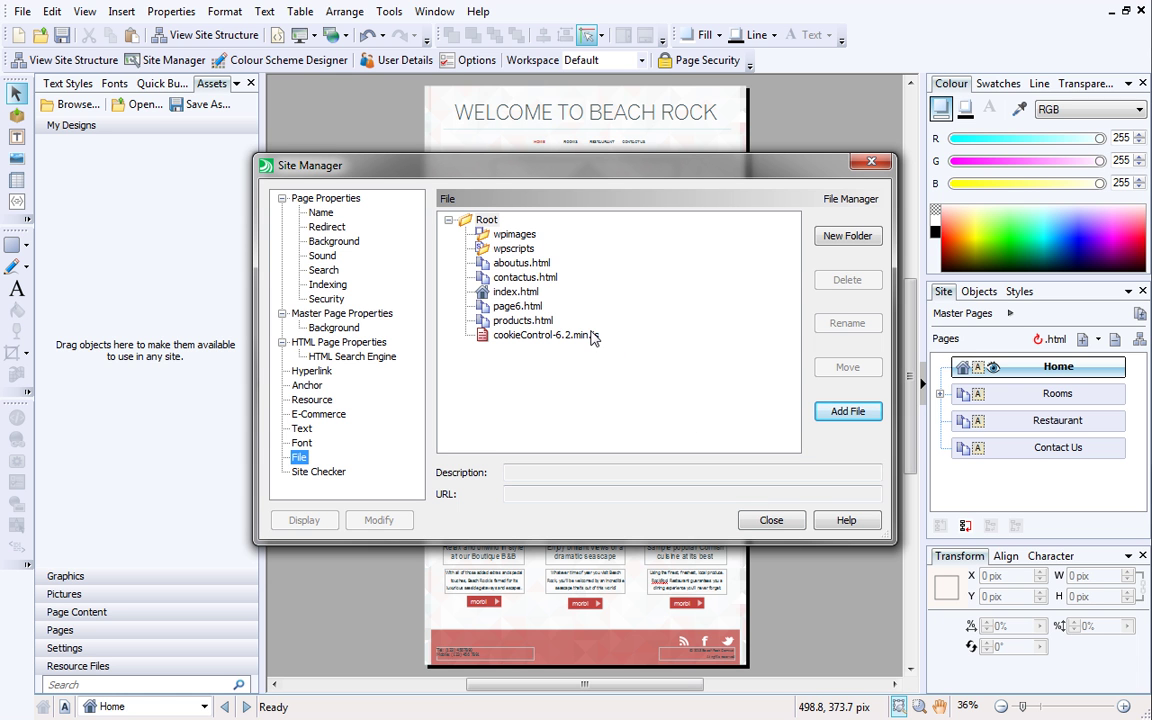
click(765, 522)
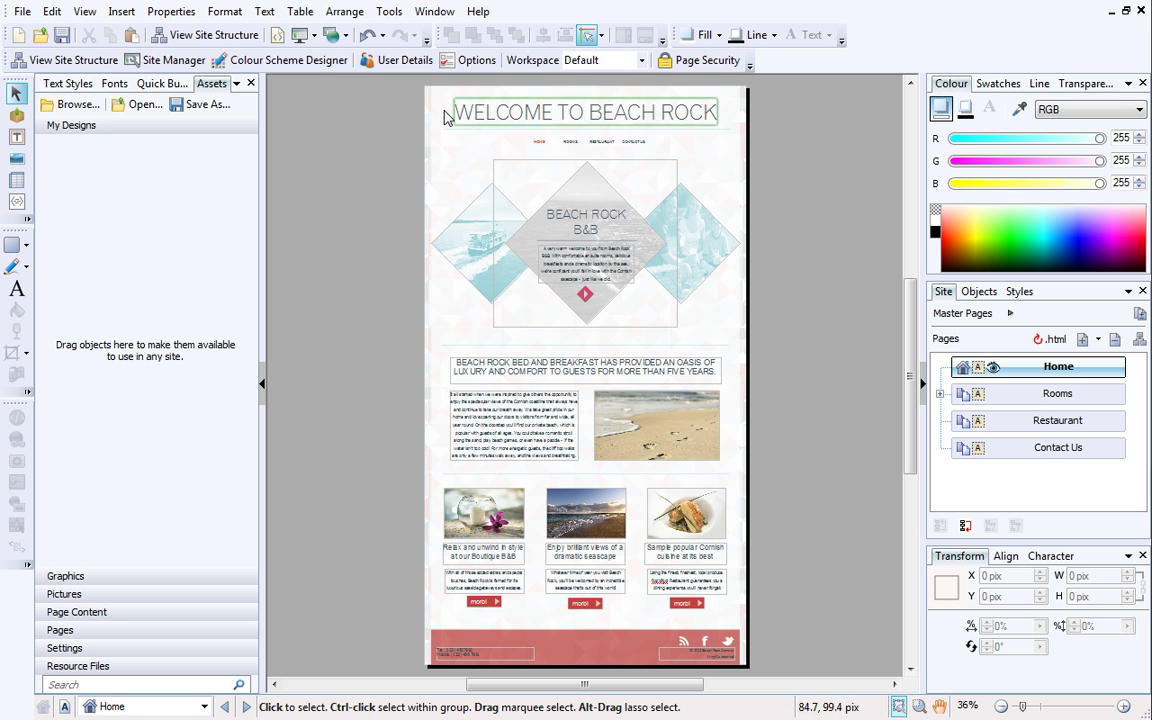
Choose Publish to Web from the Publish site dropdown.
click(345, 37)
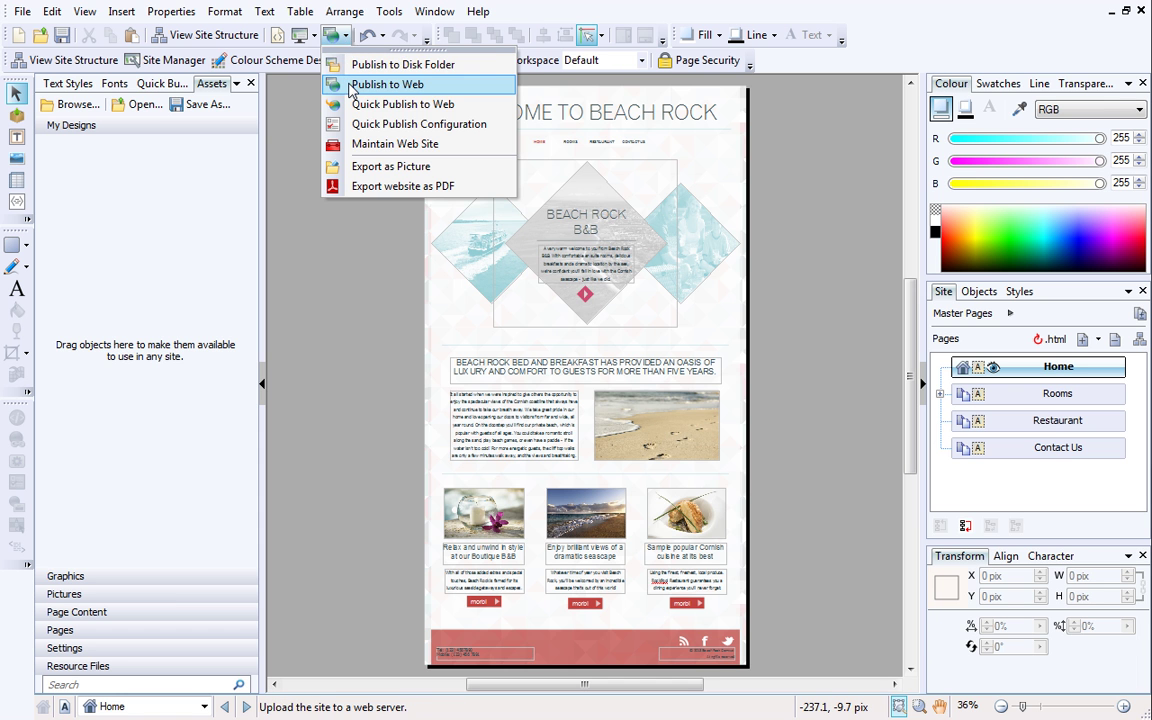
click(385, 84)
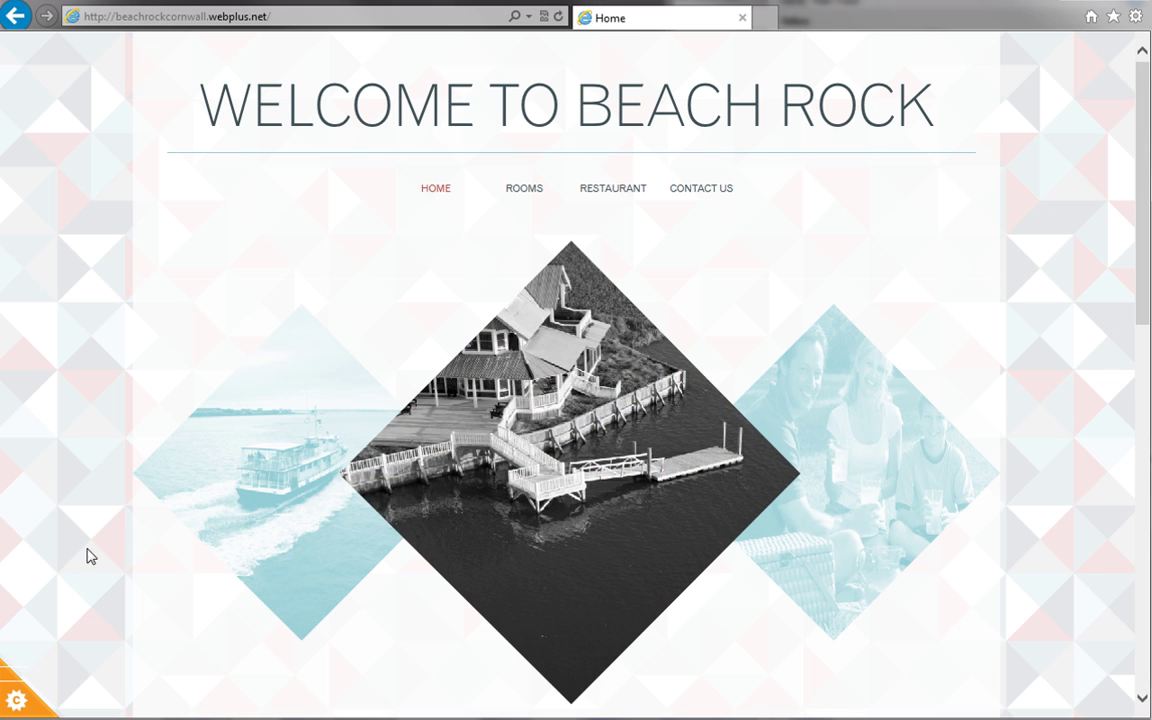
On the live Beach Rock site, open the Cookie Control gear tab and expand Information and Settings to show the Privacy Policy link.
click(15, 699)
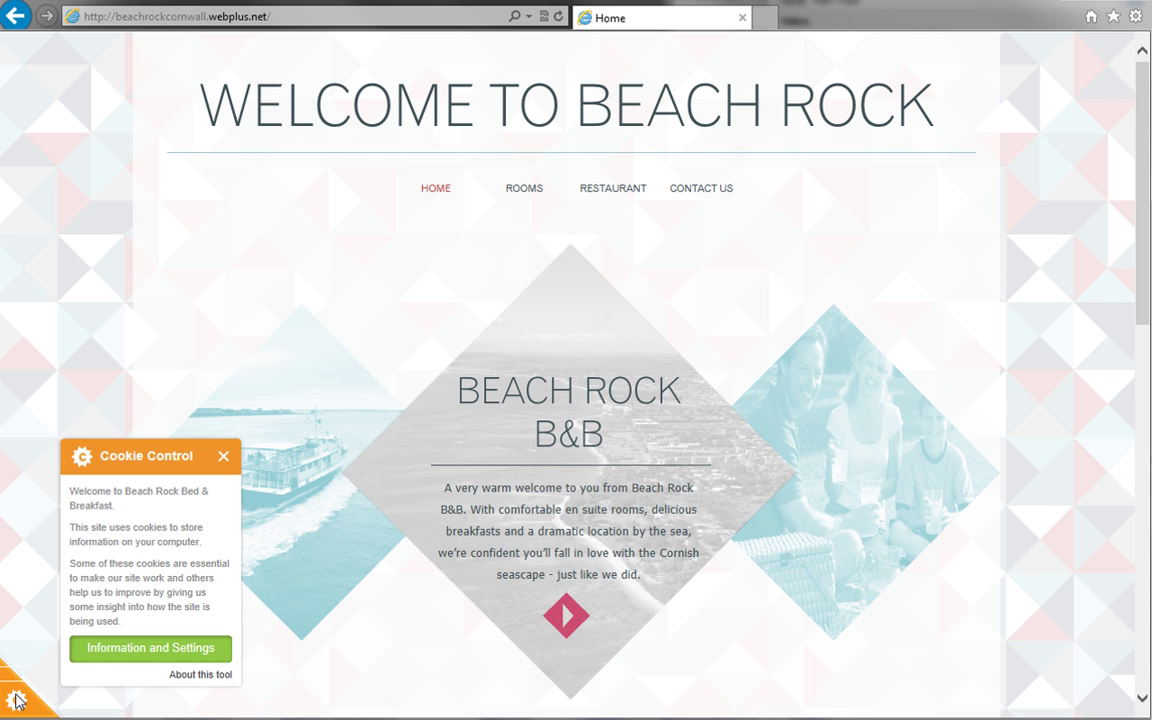
click(104, 648)
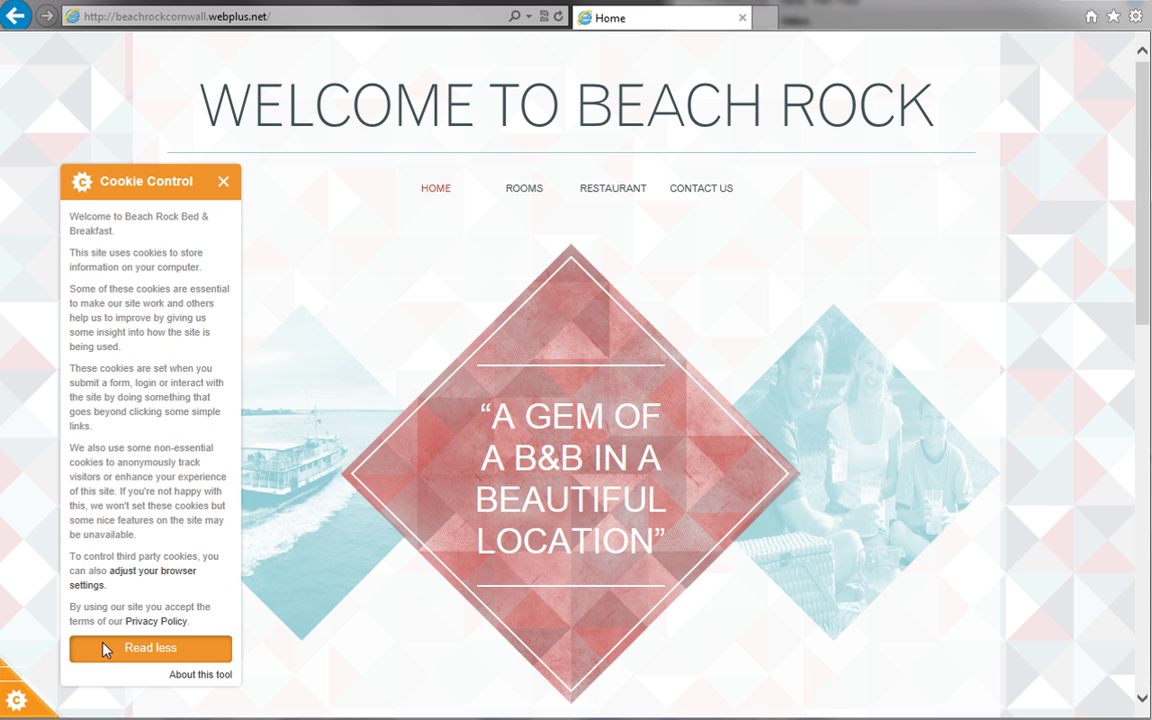